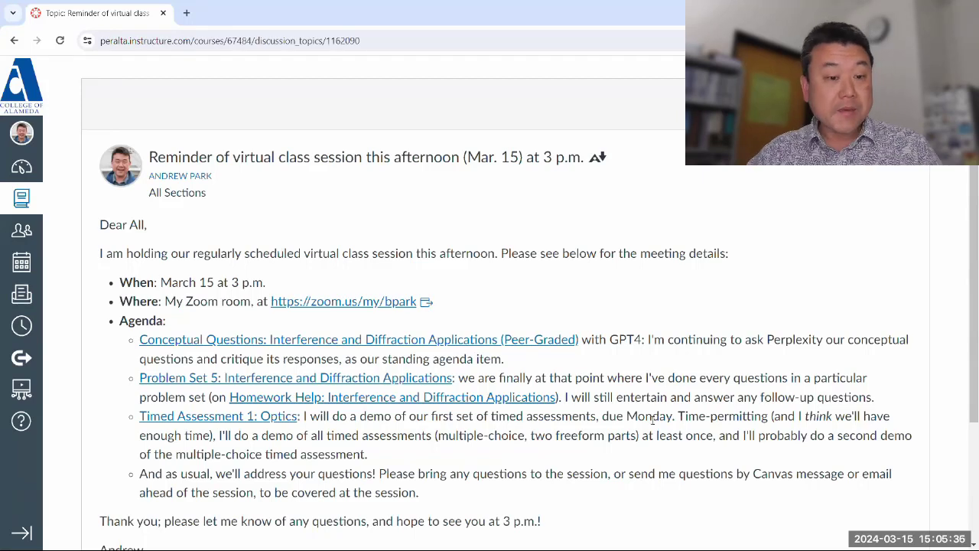
# - Open the Conceptual Questions: Interference and Diffraction Applications assignment in a new tab and Perplexity in another tab
pyautogui.middleClick(433, 344)
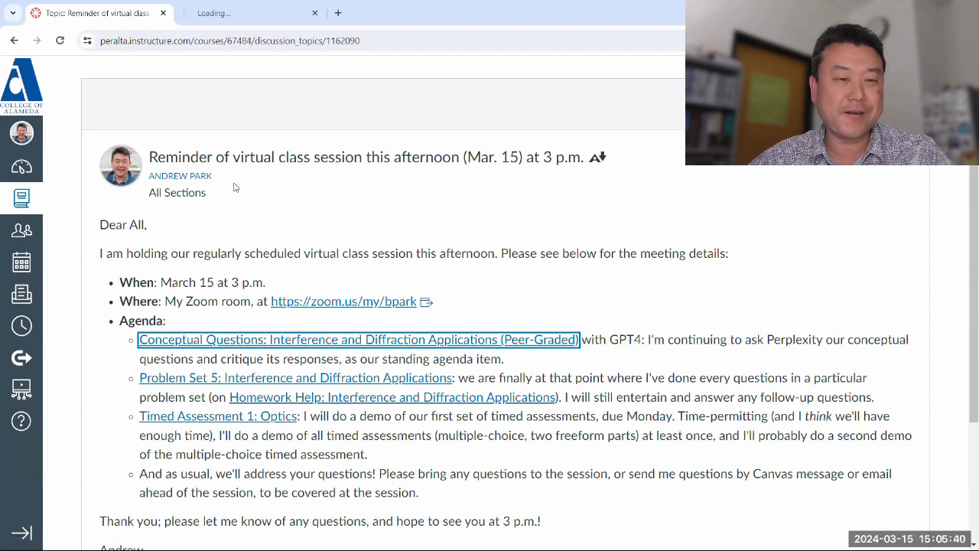
pyautogui.click(338, 13)
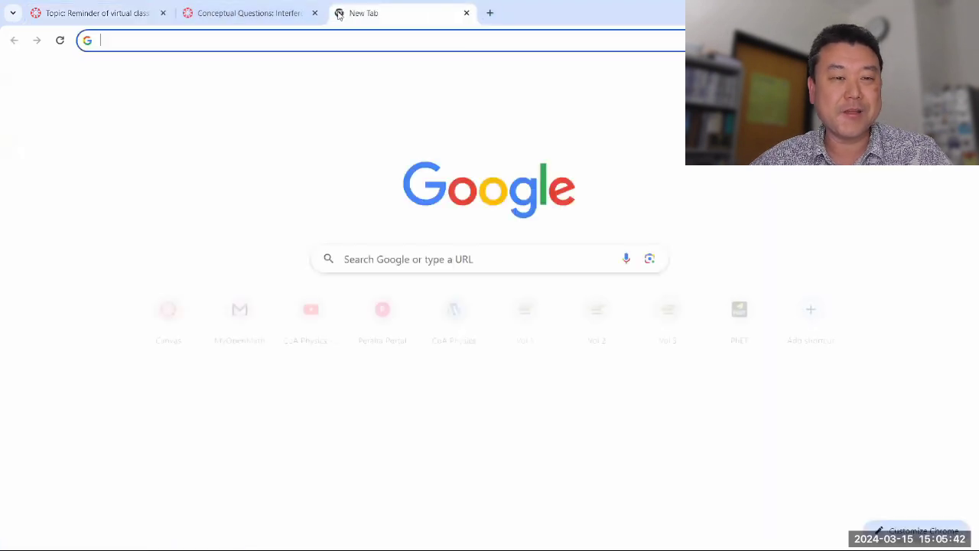
pyautogui.write('pe')
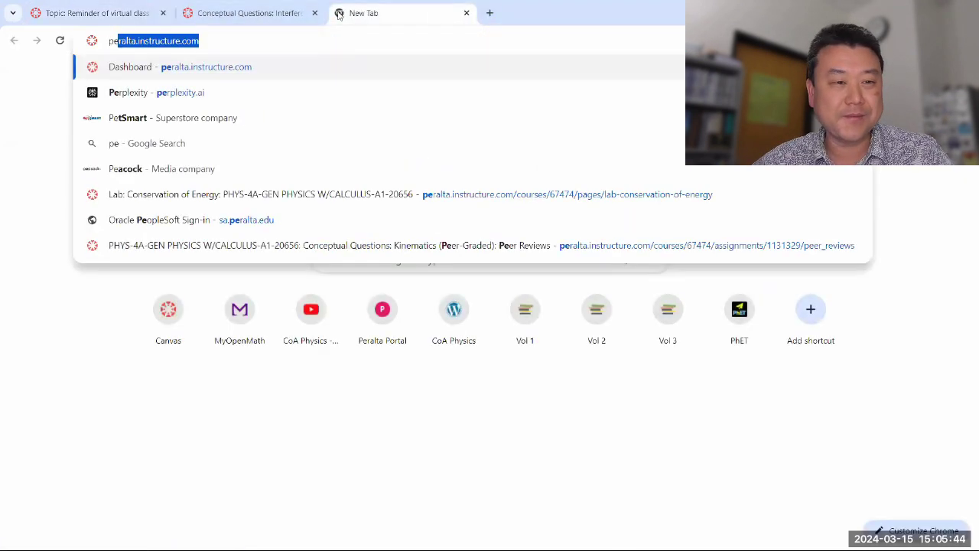
pyautogui.write('rple')
pyautogui.press('Return')
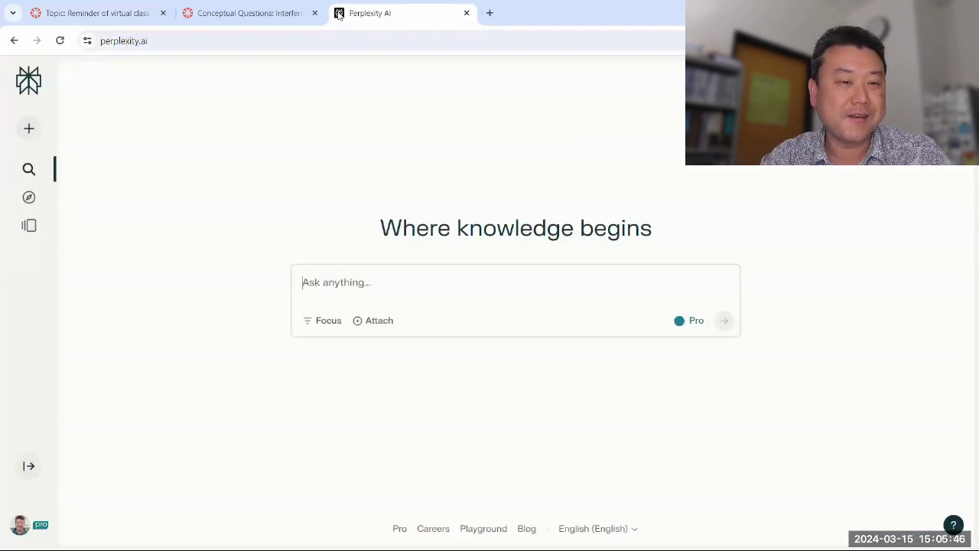
# - Move Perplexity into its own window and arrange it side by side with the conceptual questions assignment
pyautogui.moveTo(413, 17); pyautogui.dragTo(978, 77)
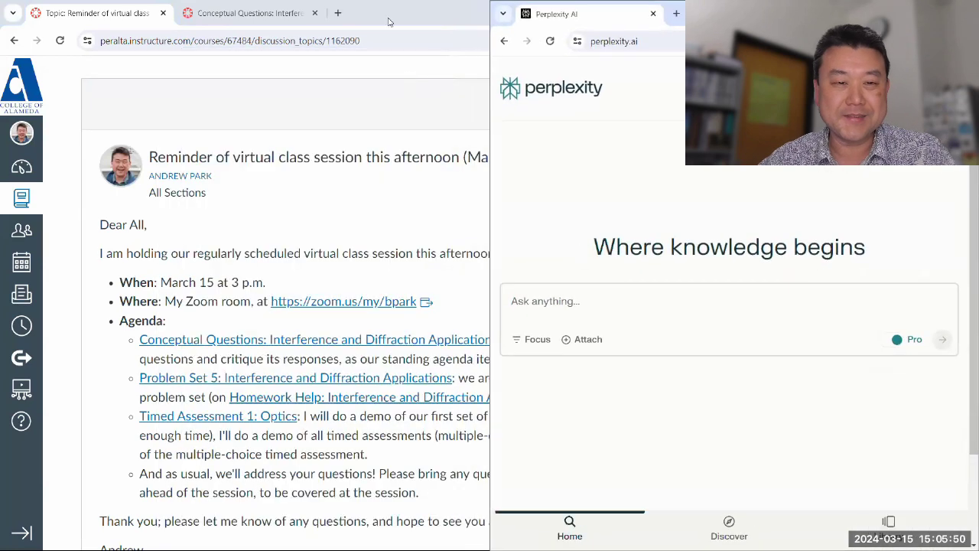
pyautogui.click(290, 13)
pyautogui.press('super+Left')
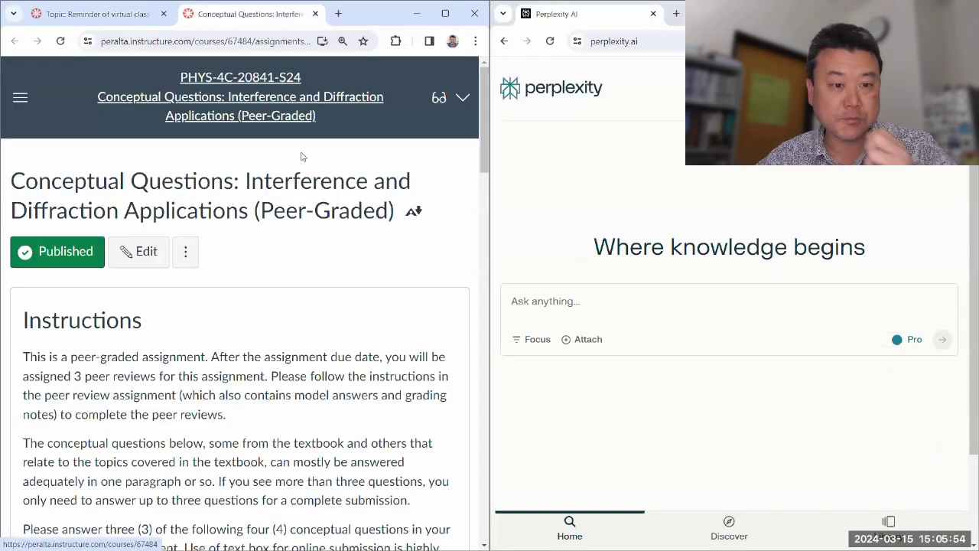
# - Read the assignment's instructions and its four conceptual questions
pyautogui.scroll(-3, 284, 179)
pyautogui.scroll(-5, 284, 179)
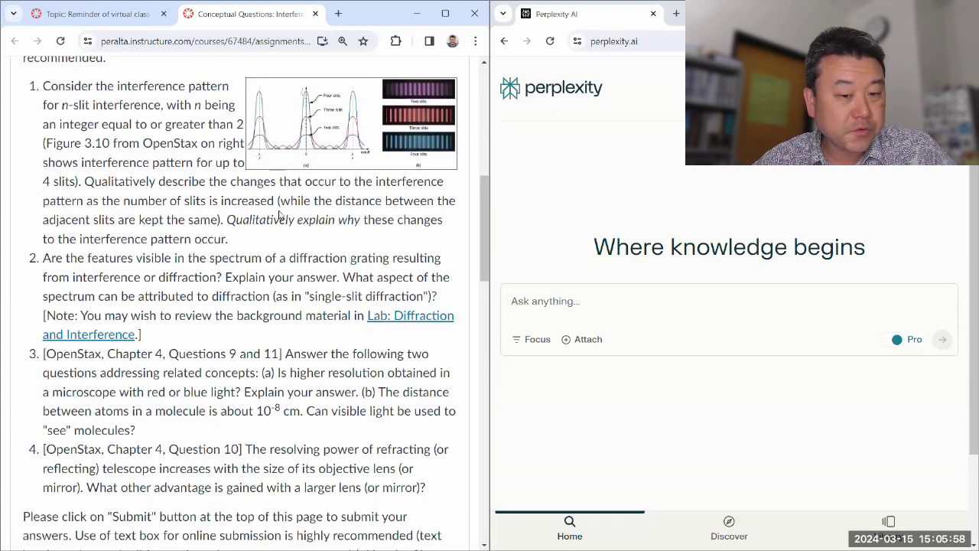
pyautogui.scroll(-1, 275, 218)
pyautogui.scroll(2, 276, 206)
pyautogui.scroll(-1, 275, 207)
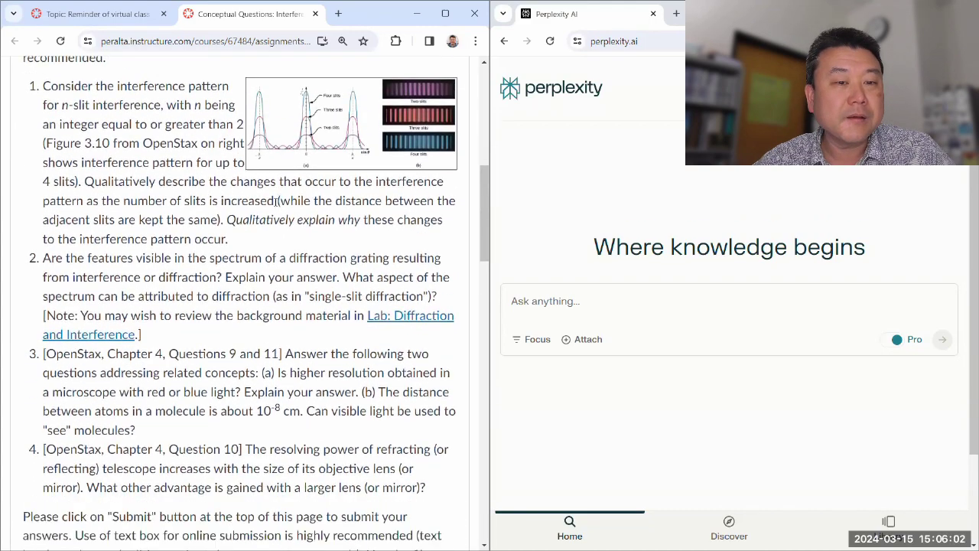
pyautogui.scroll(6, 278, 195)
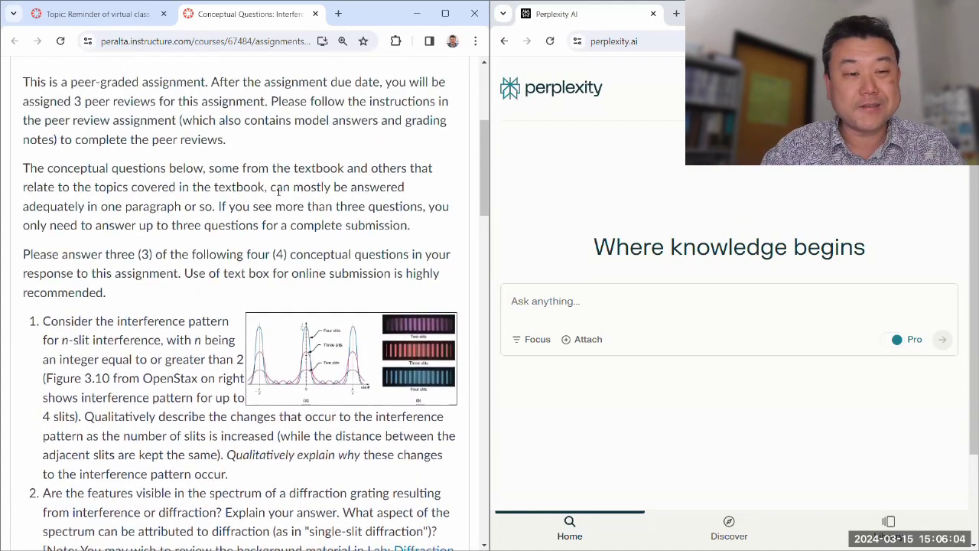
pyautogui.scroll(1, 277, 196)
pyautogui.scroll(-4, 278, 195)
pyautogui.scroll(-3, 278, 190)
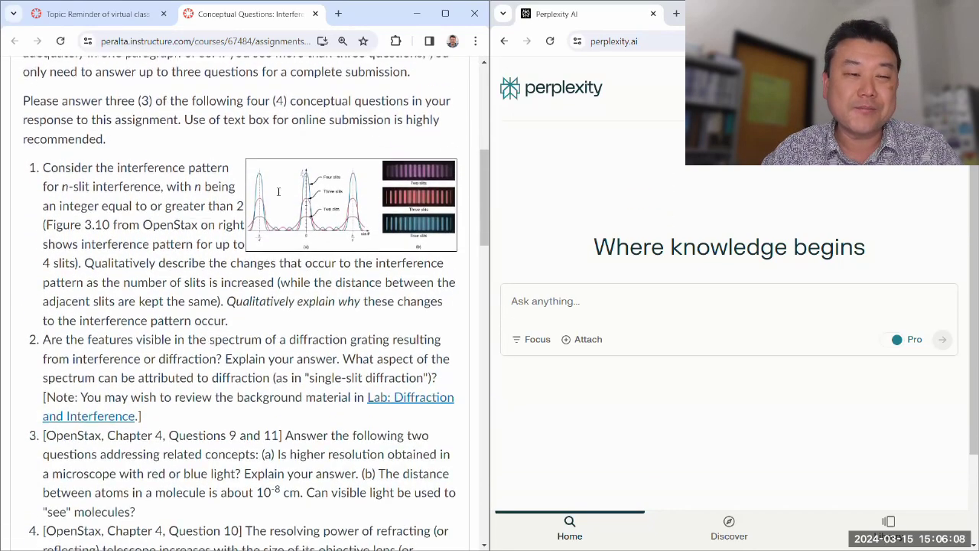
pyautogui.scroll(-1, 279, 195)
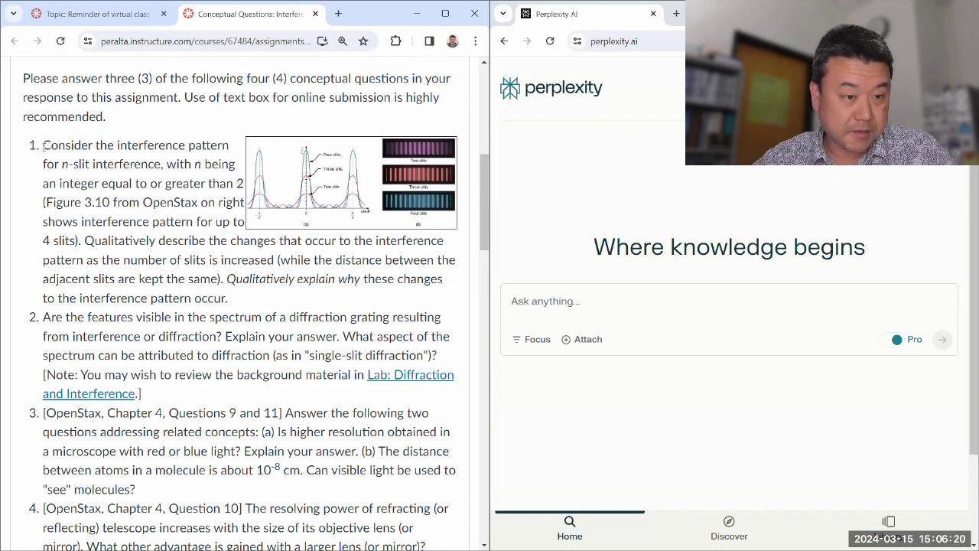
# - Copy the full text of question 1 on n-slit interference into the Perplexity prompt, leaving space above it
pyautogui.moveTo(43, 146); pyautogui.dragTo(255, 296)
pyautogui.hotkey('ctrl', 'c')
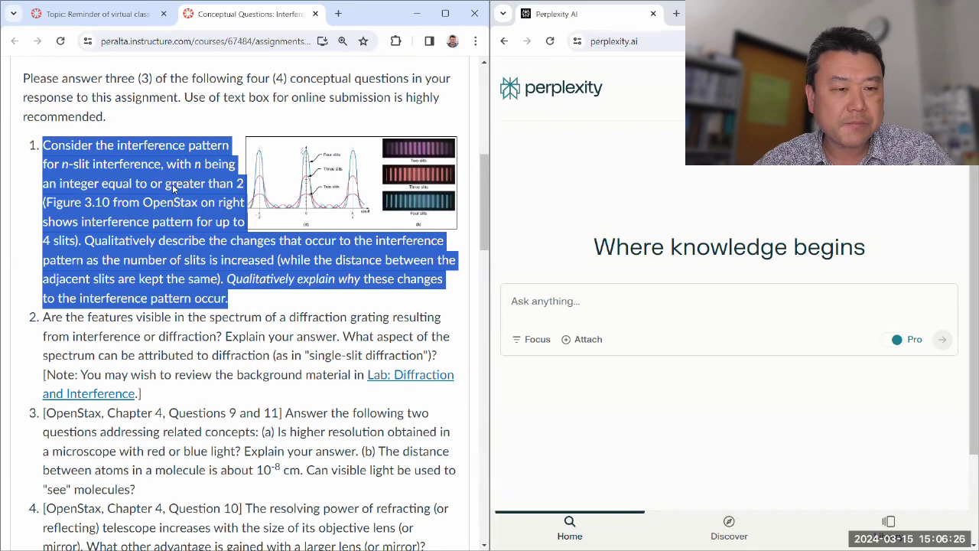
pyautogui.click(548, 302)
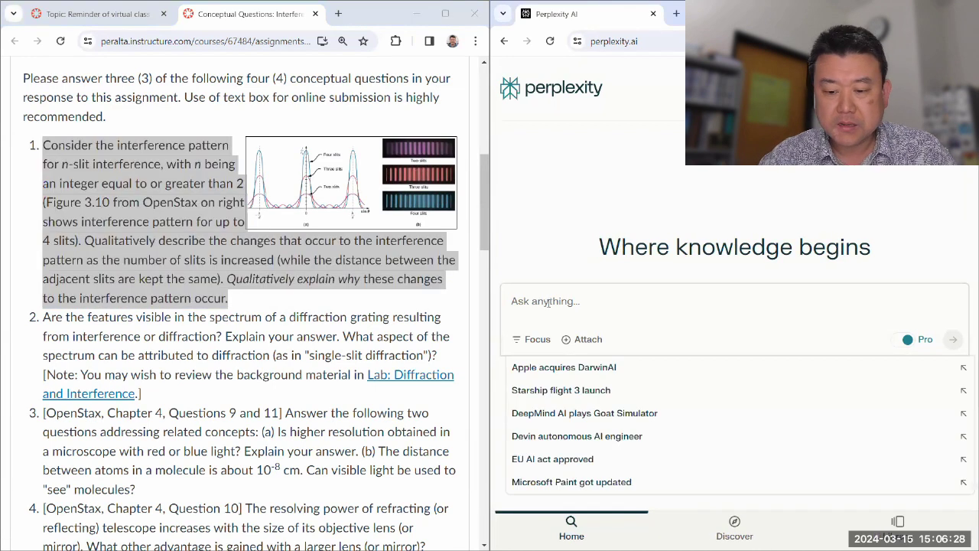
pyautogui.hotkey('ctrl', 'v')
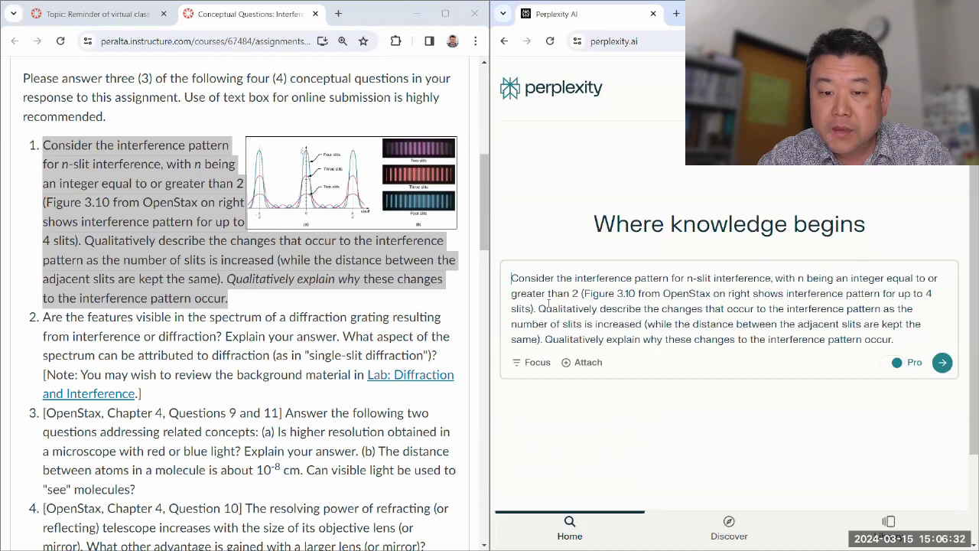
pyautogui.hotkey('shift', 'Return')
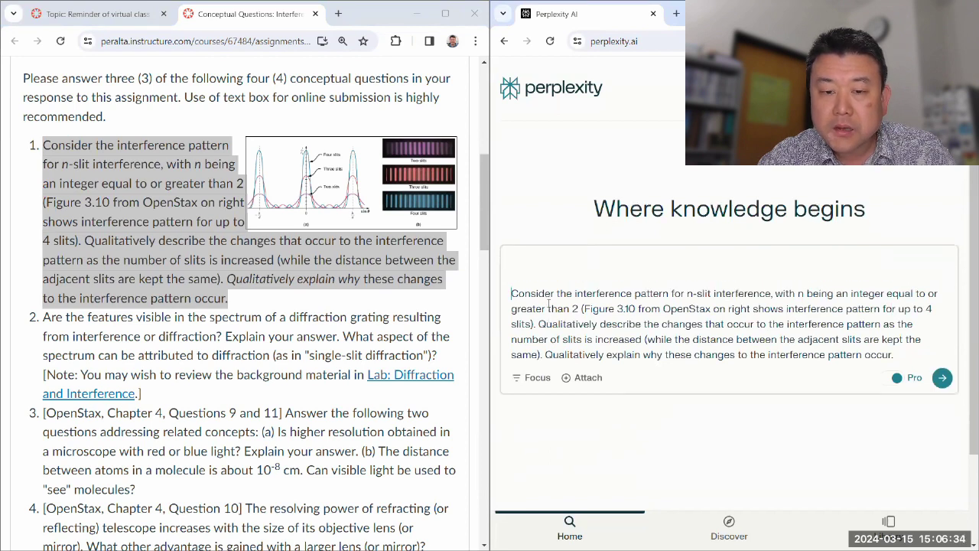
pyautogui.click(412, 253)
pyautogui.moveTo(363, 185); pyautogui.dragTo(283, 155)
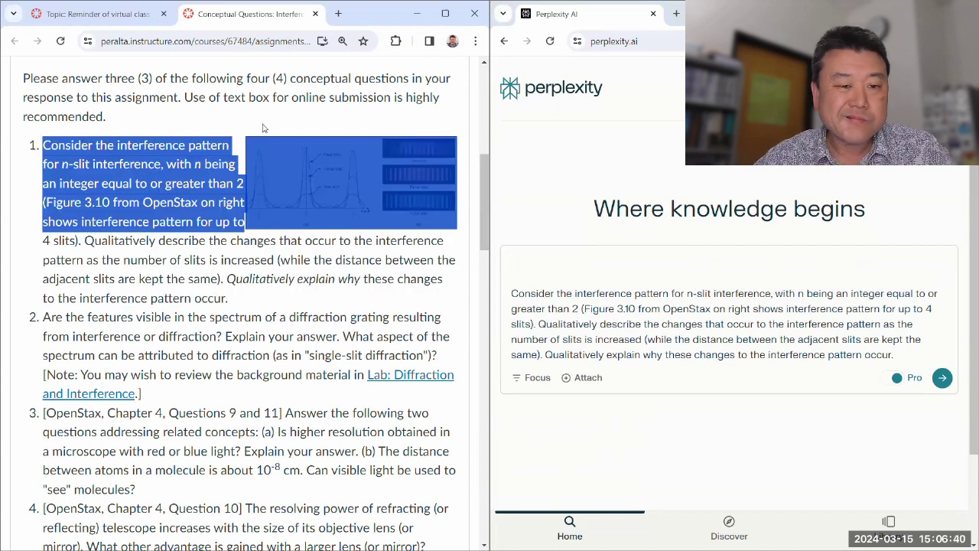
pyautogui.click(299, 178)
pyautogui.moveTo(336, 305); pyautogui.dragTo(146, 115)
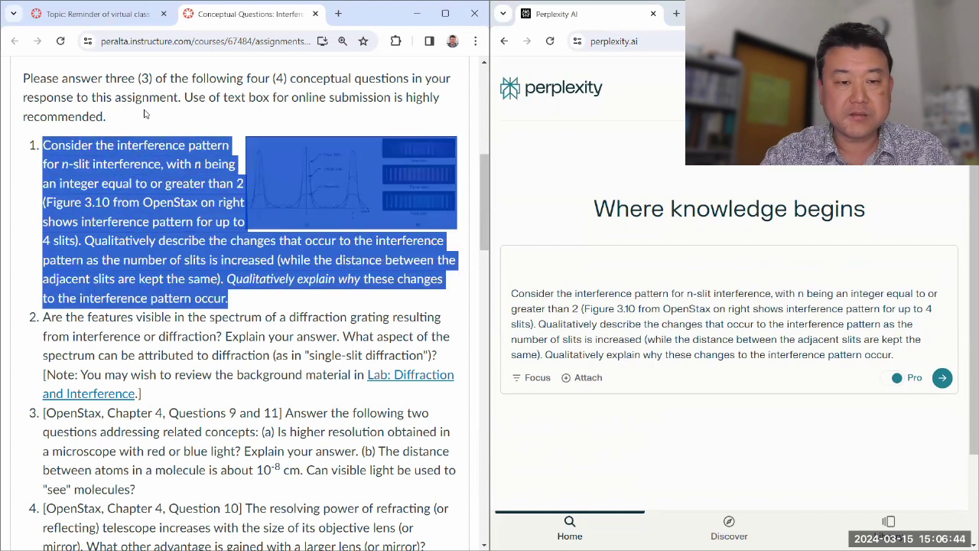
# - Add the heading "Description of Multiple-slit Interference" above the question with a blank line between, and submit the prompt to Perplexity
pyautogui.click(586, 315)
pyautogui.hotkey('ctrl', 'a')
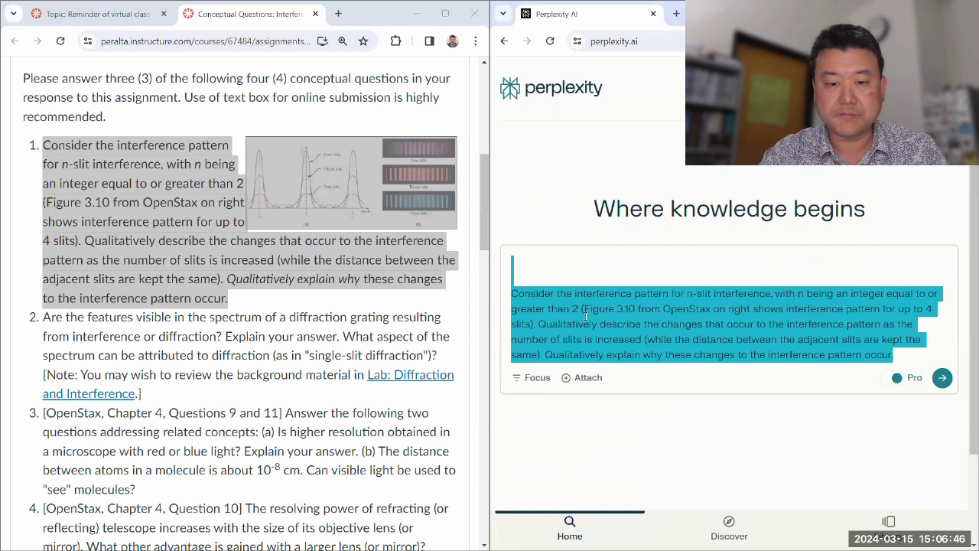
pyautogui.press('BackSpace')
pyautogui.write('Description of Multiple-slit InterferenceConsider the interference pattern for n-slit interference, with n being an integer equal to or greater than 2 (Figure 3.10 from OpenStax on right shows interference pattern for up to 4 slits). Qualitatively describe the changes that occur to the interference pattern as the number of slits is increased (while the distance between the adjacent slits are kept the same). Qualitatively explain why these changes to the interference pattern occur.')
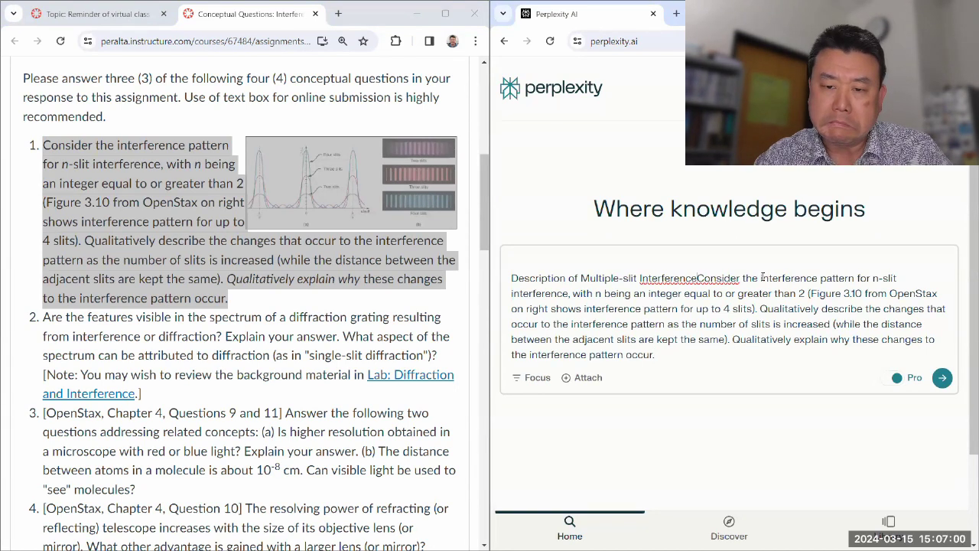
pyautogui.hotkey('shift', 'Return')
pyautogui.hotkey('shift', 'Return')
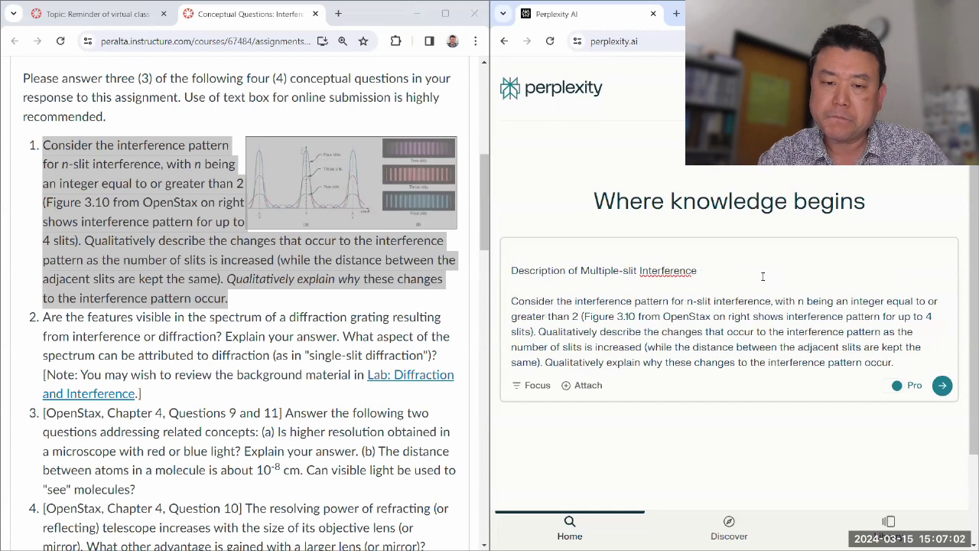
pyautogui.press('Delete')
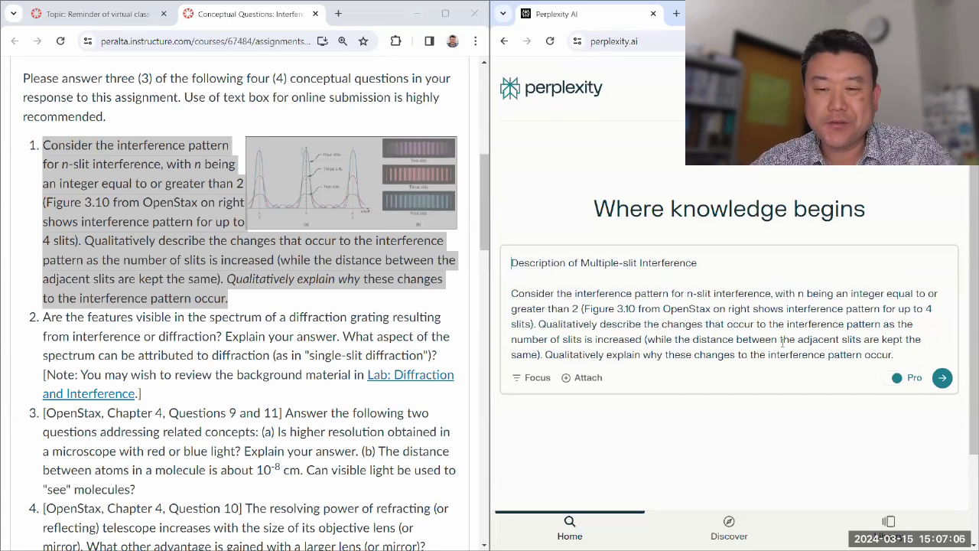
pyautogui.press('Return')
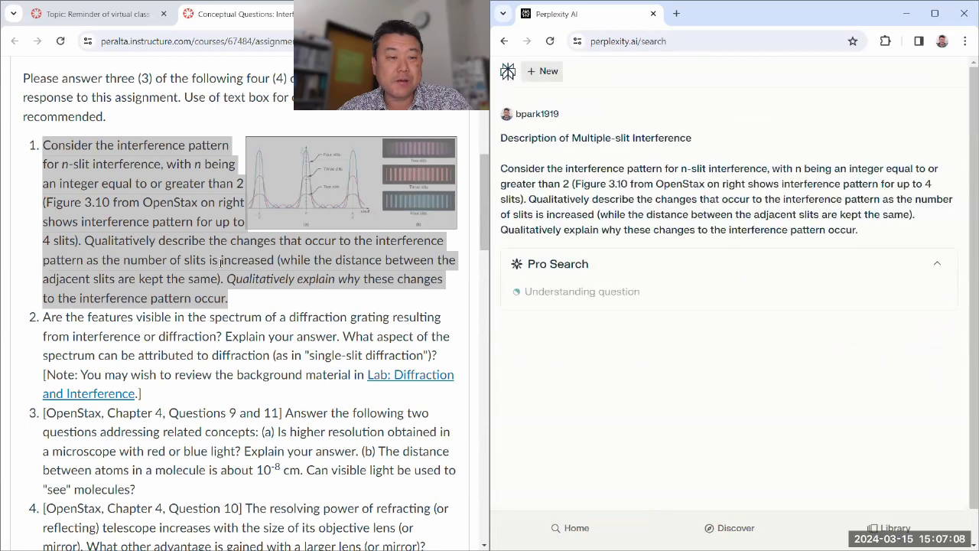
# - Review question 1's request to qualitatively explain the pattern changes, highlighting "Qualitatively explain" in the assignment
pyautogui.click(199, 259)
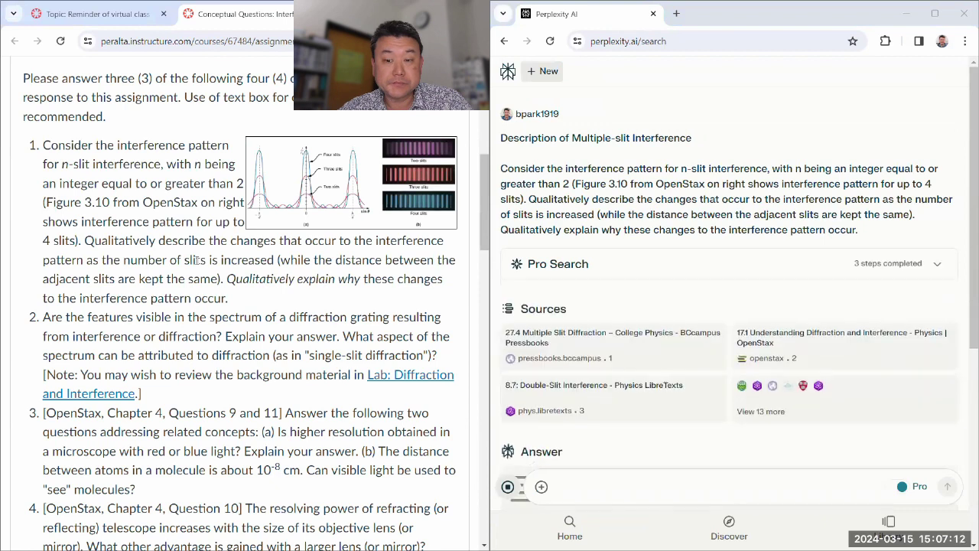
pyautogui.scroll(-2, 661, 247)
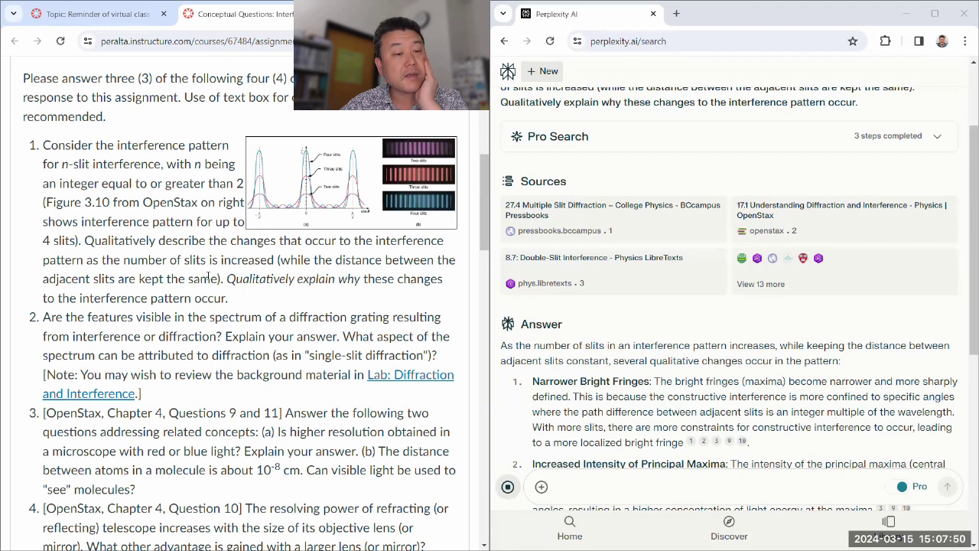
pyautogui.moveTo(229, 299); pyautogui.dragTo(84, 278)
pyautogui.click(151, 263)
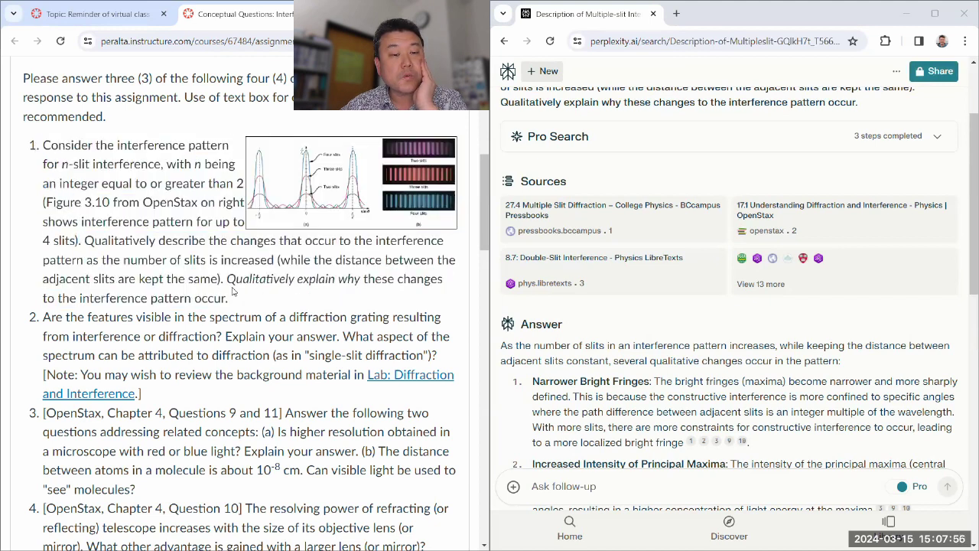
pyautogui.moveTo(227, 280); pyautogui.dragTo(337, 281)
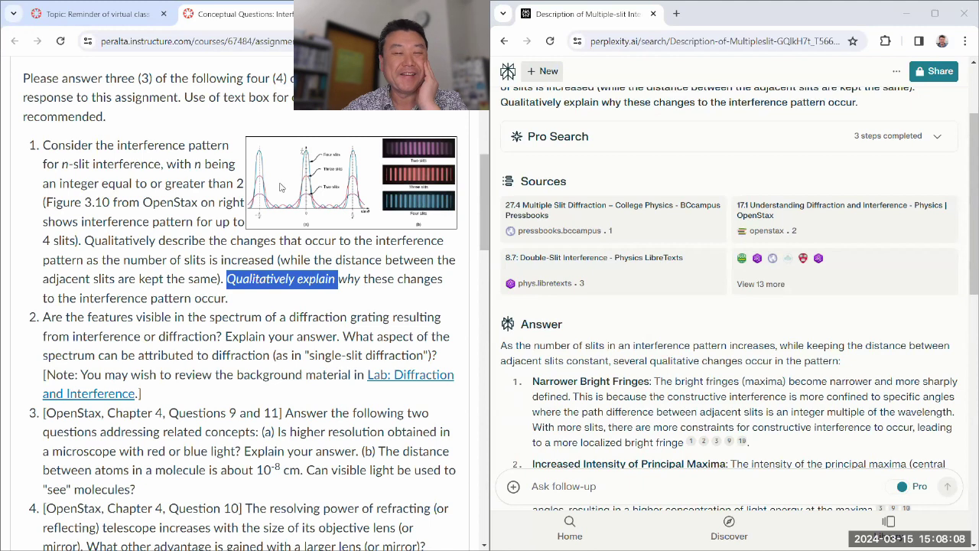
pyautogui.click(306, 277)
# - Compare the answer's listed pattern changes with an enlarged view of the two-, three- and four-slit figure in question 1
pyautogui.scroll(-2, 522, 260)
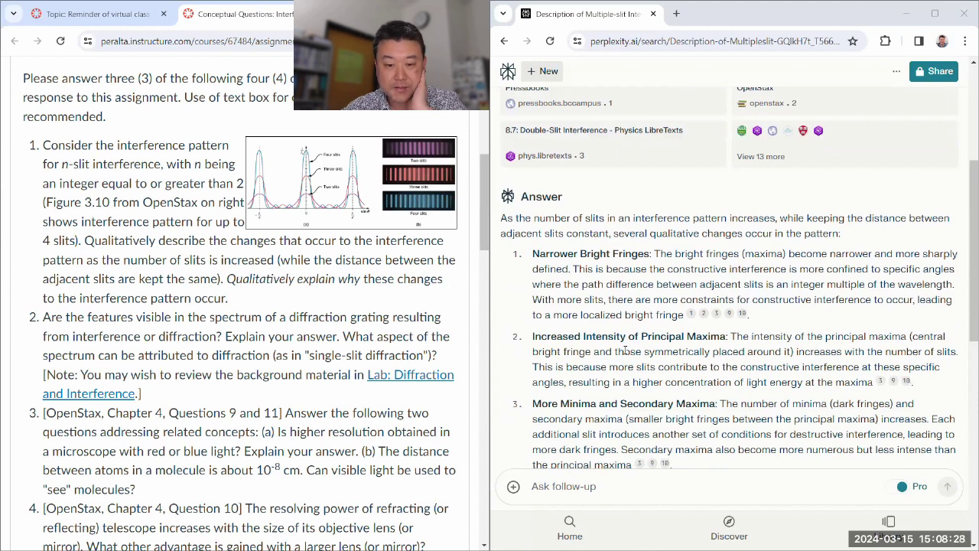
pyautogui.scroll(-1, 575, 343)
pyautogui.scroll(-1, 627, 342)
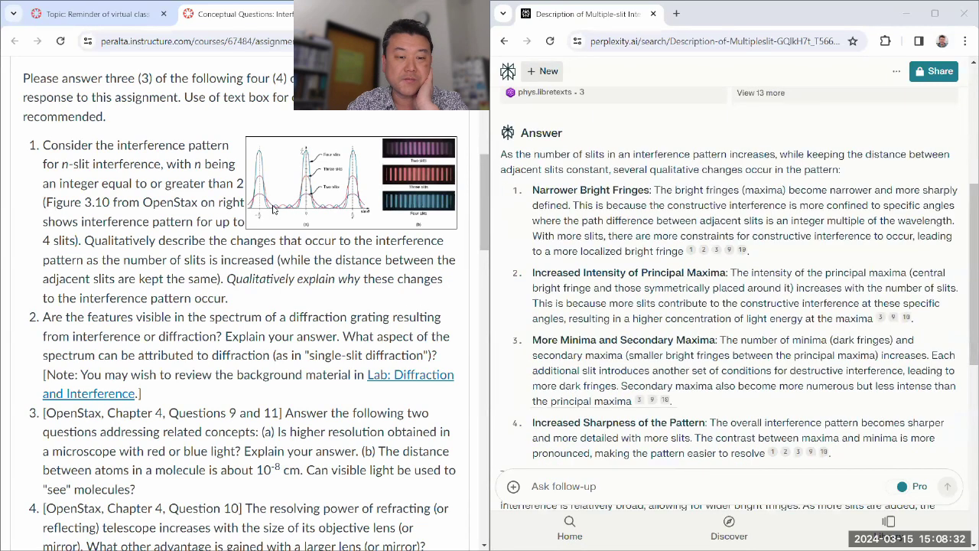
pyautogui.scroll(3, 274, 209)
pyautogui.scroll(1, 327, 210)
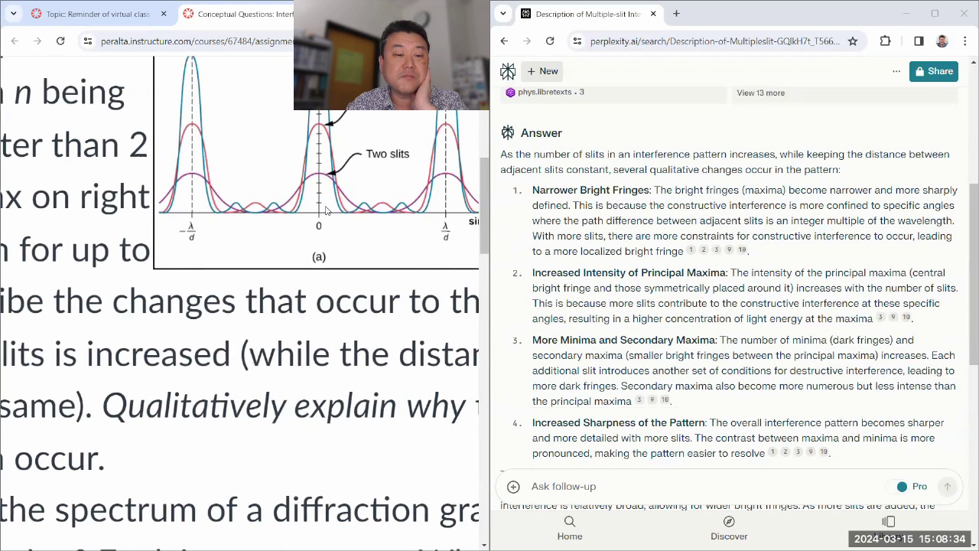
pyautogui.hscroll(4, 327, 211)
pyautogui.scroll(1, 326, 210)
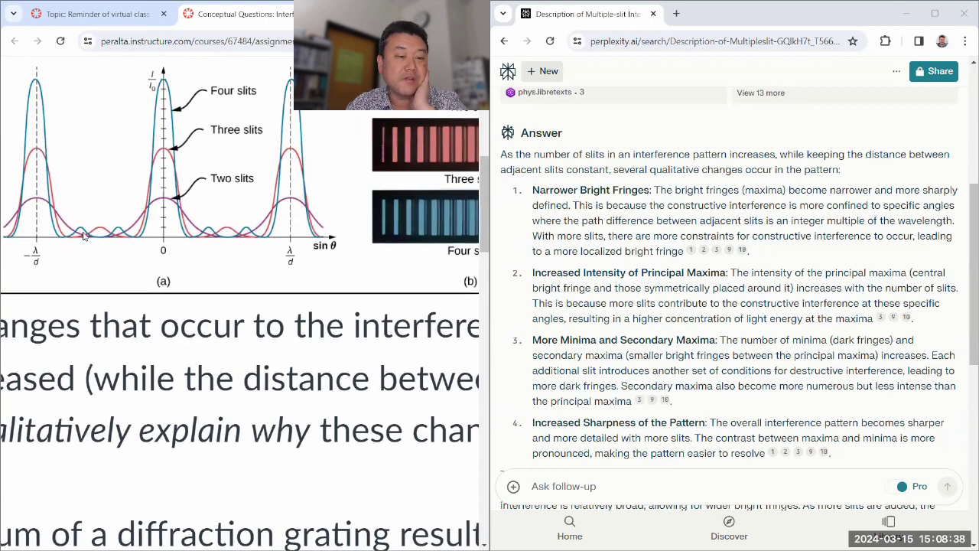
pyautogui.scroll(-3, 117, 262)
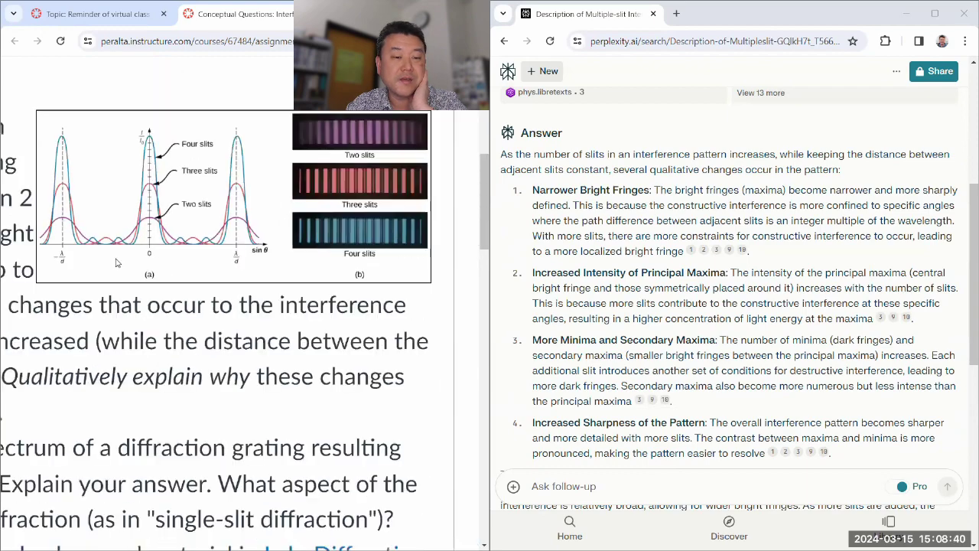
pyautogui.scroll(-3, 116, 263)
# - Read the answer's numbered points on fringes, maxima and sharpness and its closing superposition explanation
pyautogui.scroll(-2, 519, 265)
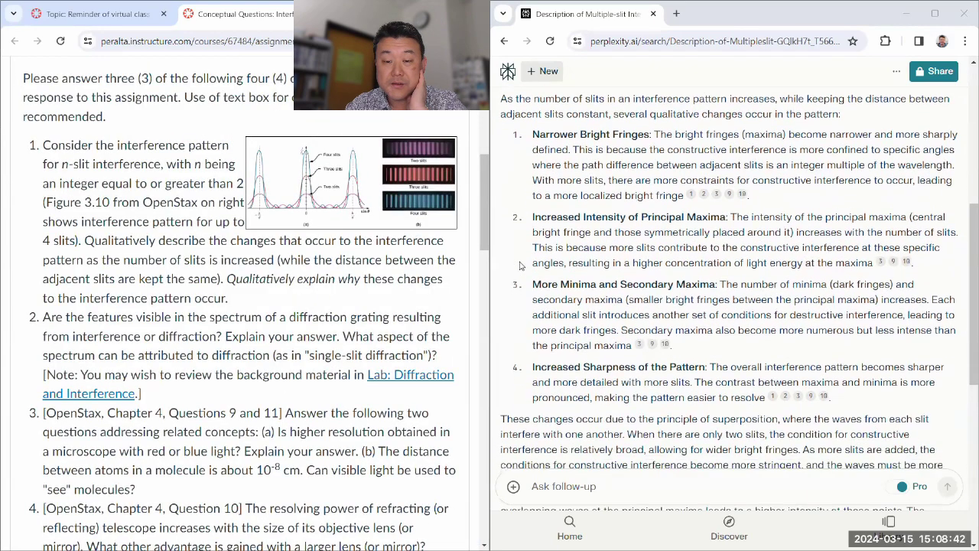
pyautogui.scroll(-1, 519, 265)
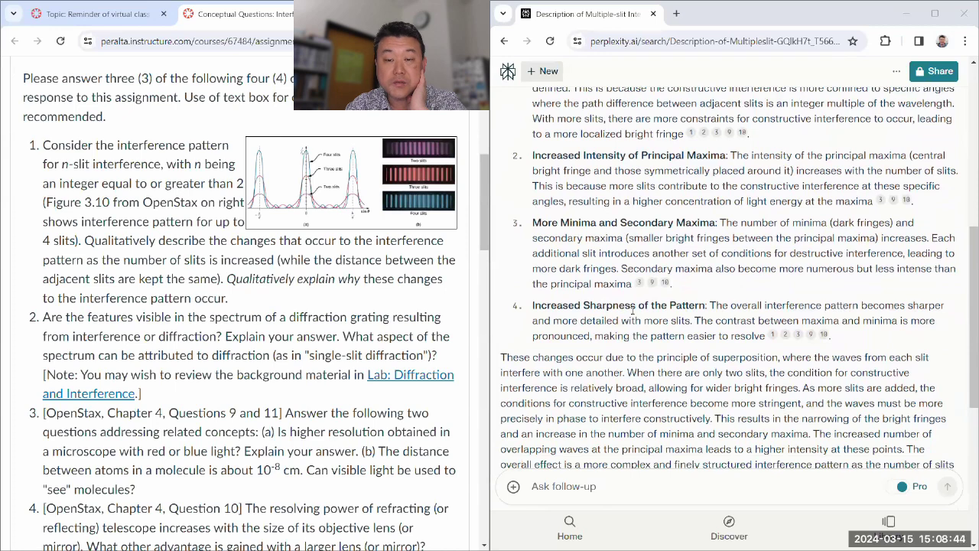
pyautogui.scroll(2, 632, 309)
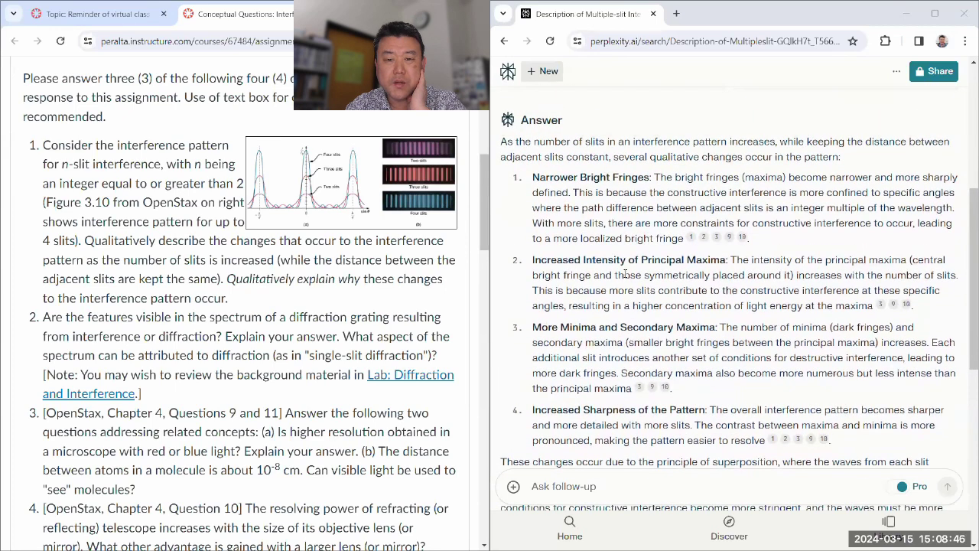
pyautogui.scroll(-2, 625, 329)
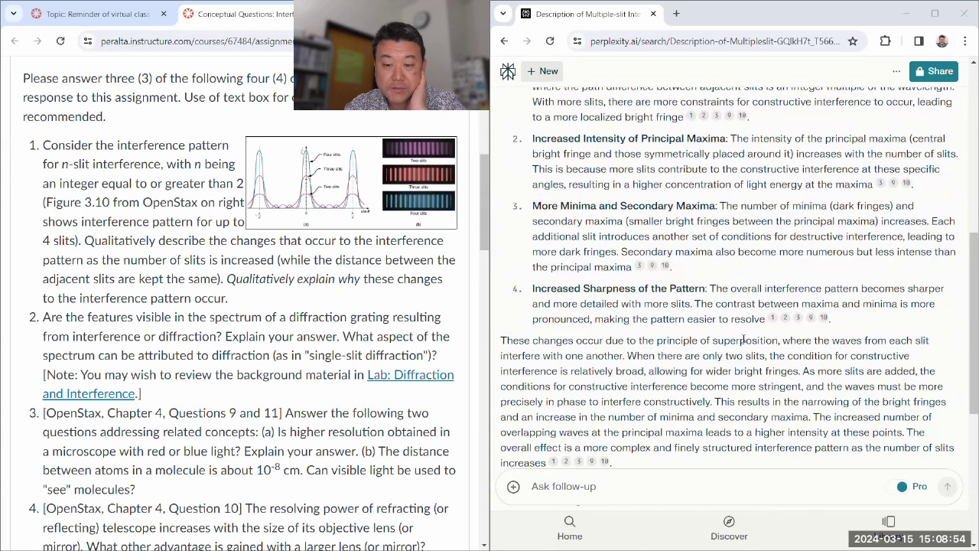
# - Examine the closing superposition explanation, highlighting its opening sentence and the phrases "relatively broad" and "more stringent"
pyautogui.moveTo(625, 356); pyautogui.dragTo(503, 343)
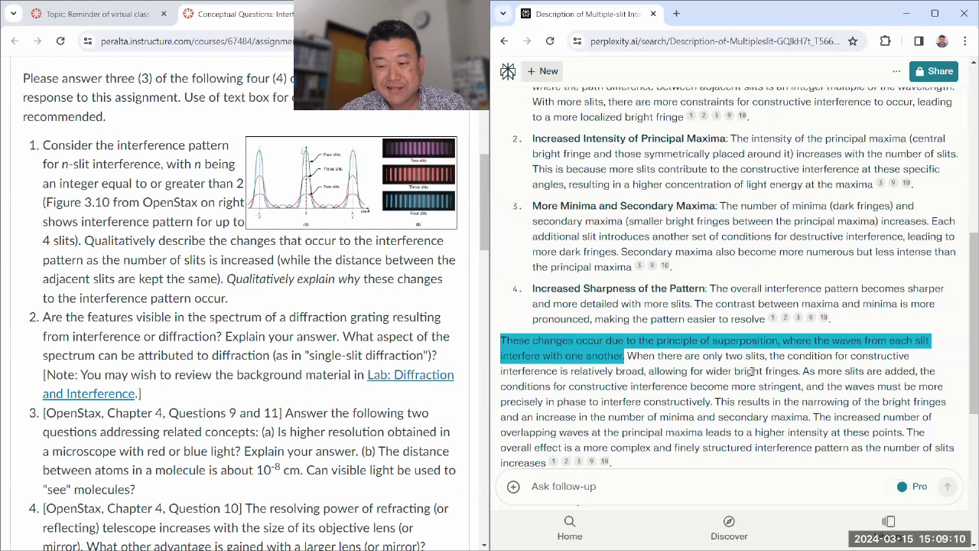
pyautogui.moveTo(770, 356); pyautogui.dragTo(643, 373)
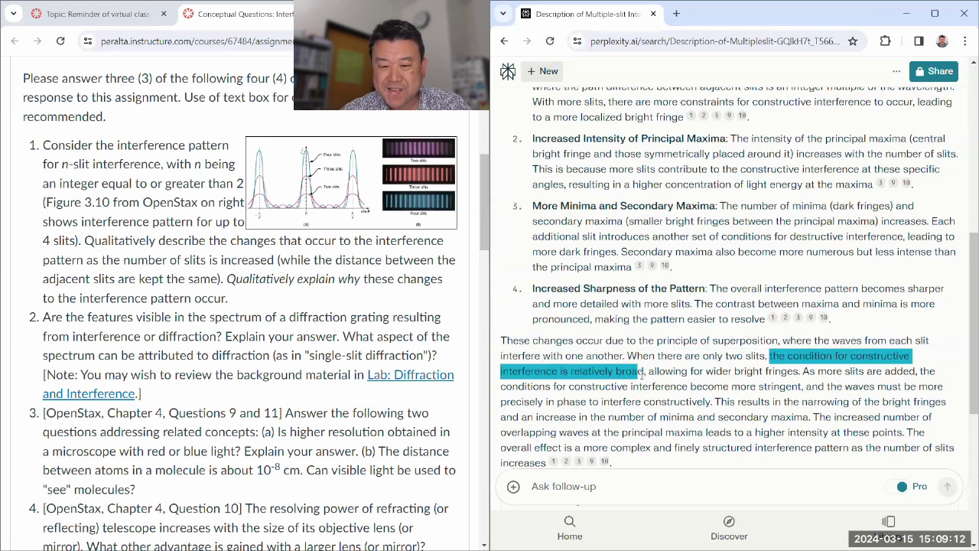
pyautogui.scroll(-1, 642, 397)
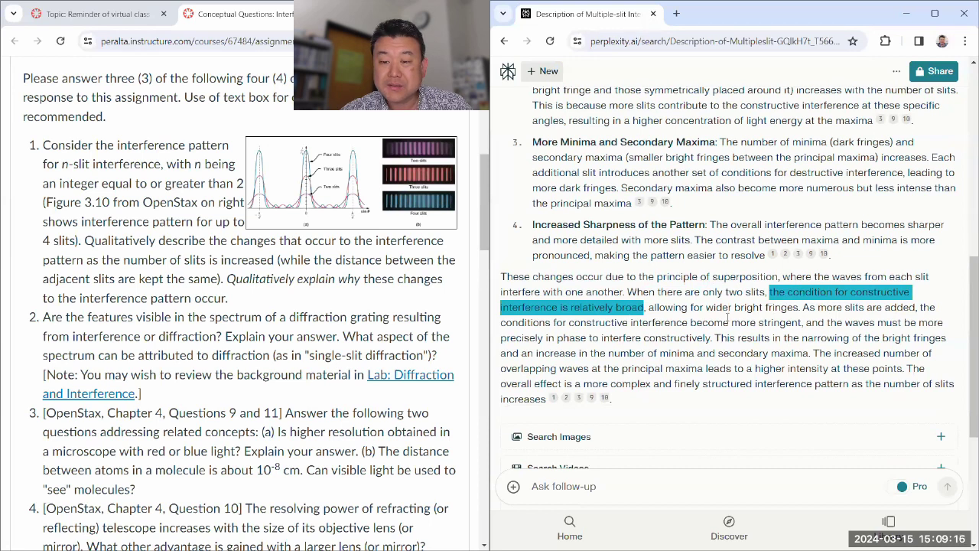
pyautogui.moveTo(731, 322); pyautogui.dragTo(801, 322)
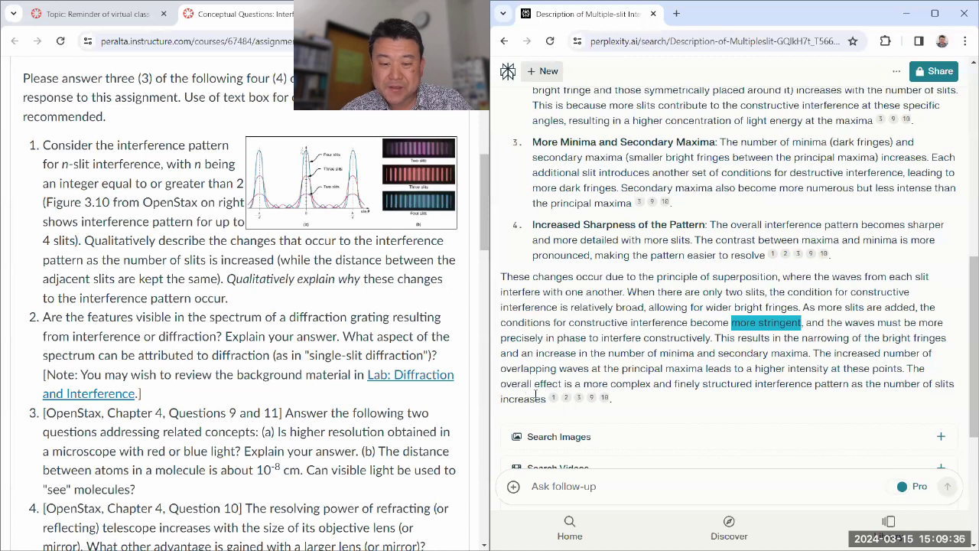
pyautogui.moveTo(541, 399); pyautogui.dragTo(487, 281)
pyautogui.click(566, 323)
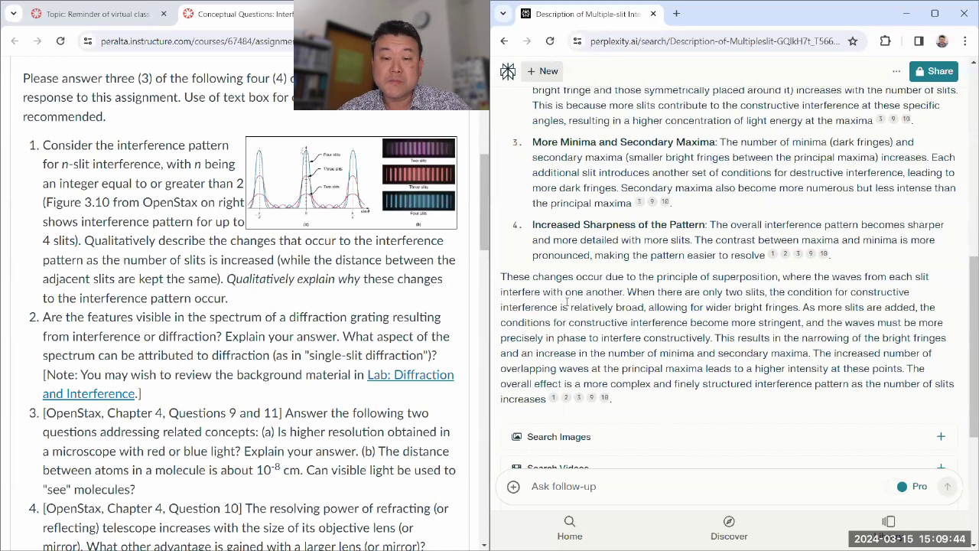
pyautogui.moveTo(569, 307); pyautogui.dragTo(644, 307)
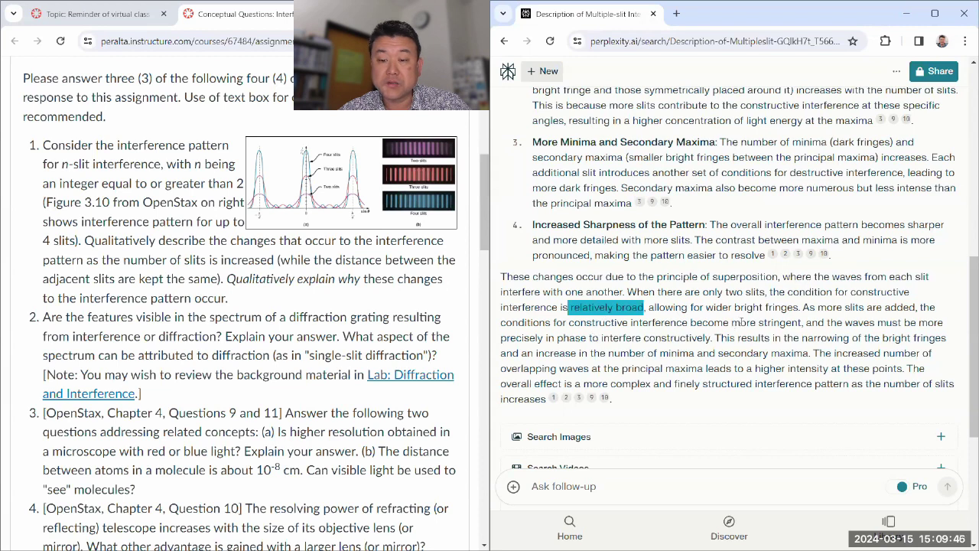
pyautogui.moveTo(731, 323); pyautogui.dragTo(782, 323)
pyautogui.click(784, 323)
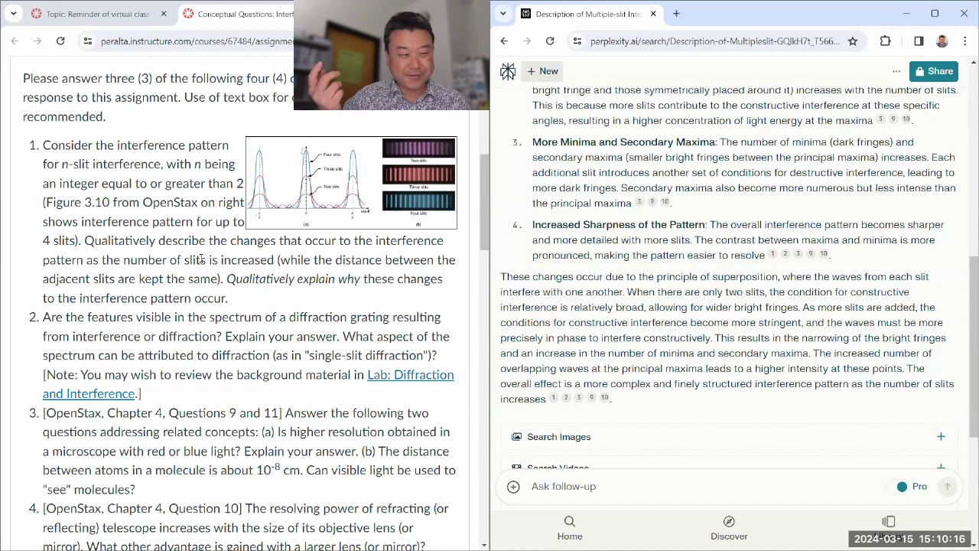
# - Compare the full wording of question 1 with the answer's numbered points and highlighted closing paragraph
pyautogui.rightClick(240, 25)
pyautogui.click(285, 135)
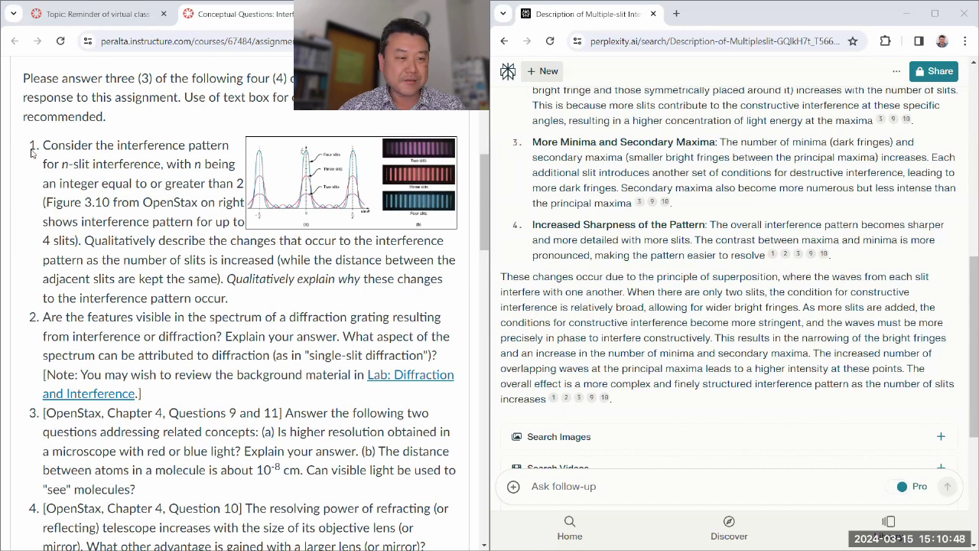
pyautogui.moveTo(34, 146); pyautogui.dragTo(256, 301)
pyautogui.click(256, 301)
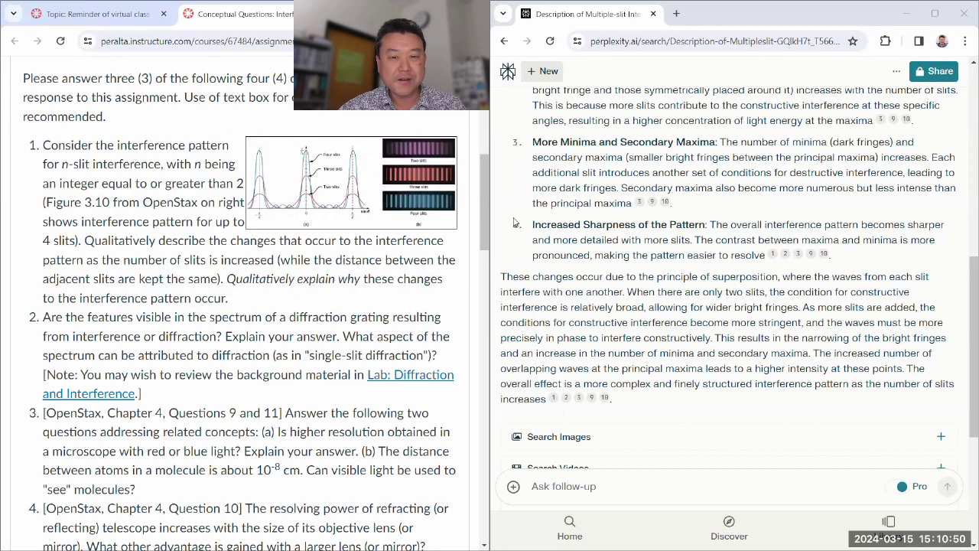
pyautogui.scroll(3, 520, 116)
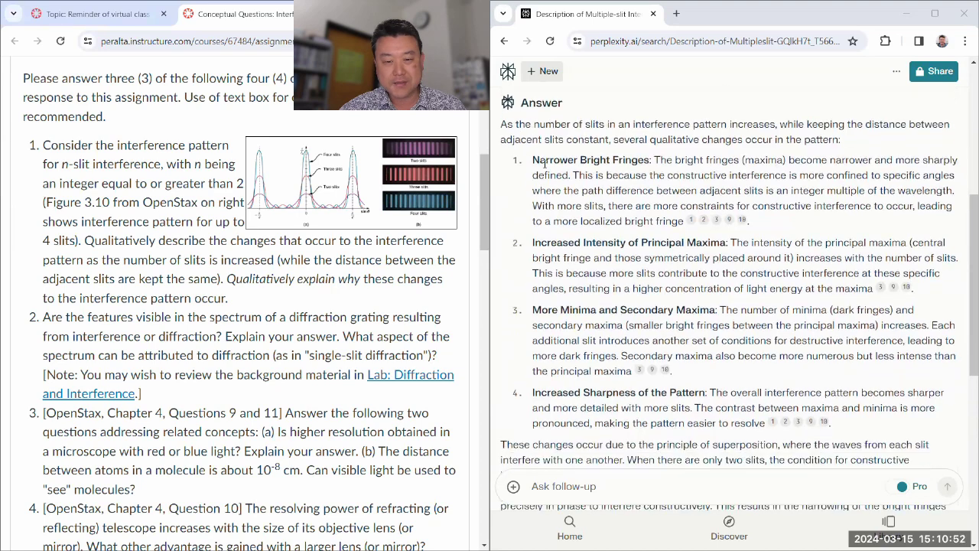
pyautogui.scroll(-3, 514, 138)
pyautogui.moveTo(501, 277); pyautogui.dragTo(545, 395)
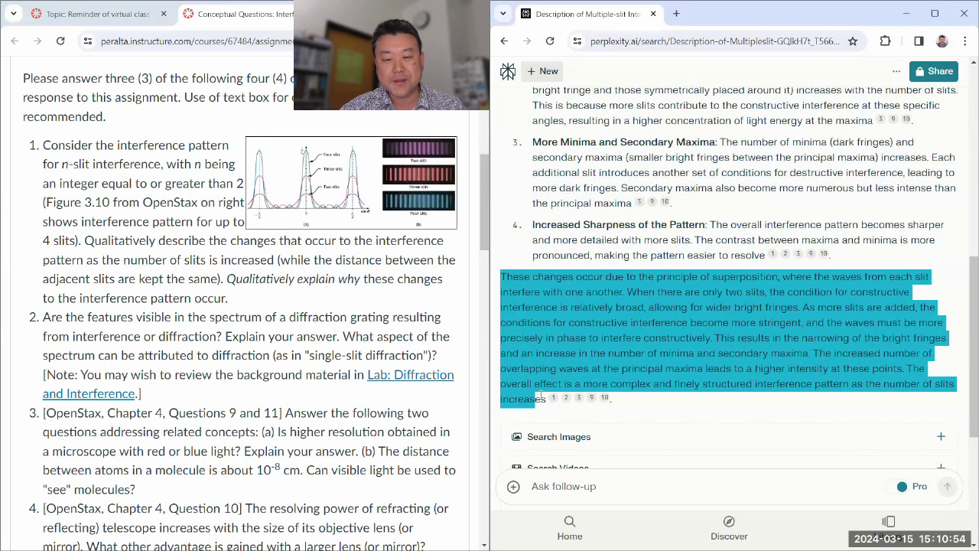
pyautogui.click(247, 300)
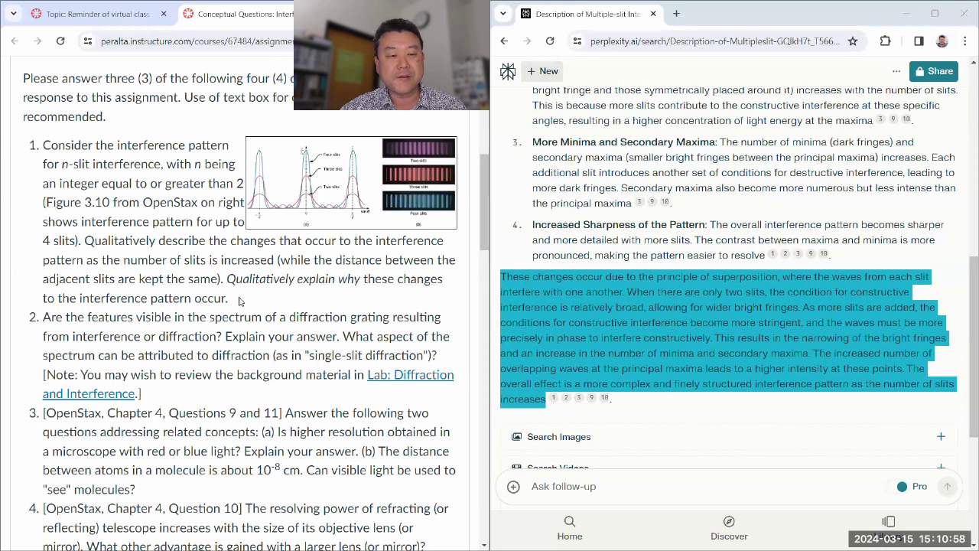
pyautogui.moveTo(239, 298); pyautogui.dragTo(147, 252)
pyautogui.click(148, 253)
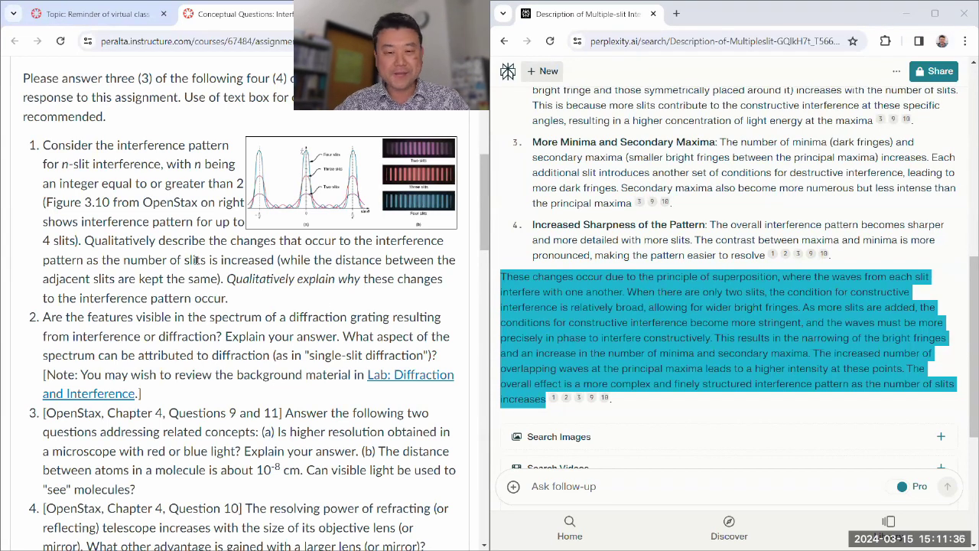
pyautogui.click(567, 333)
pyautogui.scroll(3, 568, 277)
pyautogui.scroll(-2, 568, 277)
# - Copy the full text of question 2, including its bracketed note, from the assignment into the follow-up prompt
pyautogui.scroll(-1, 116, 219)
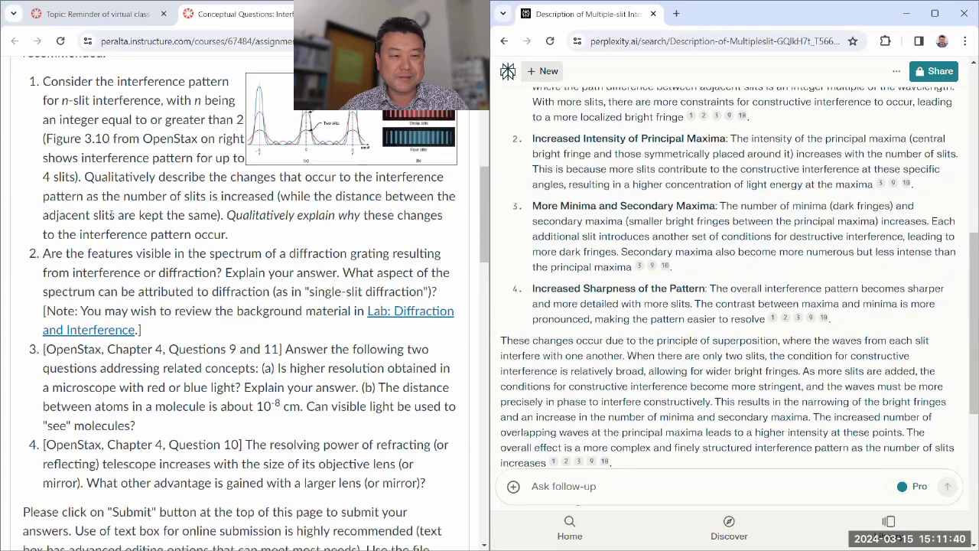
pyautogui.scroll(-1, 55, 191)
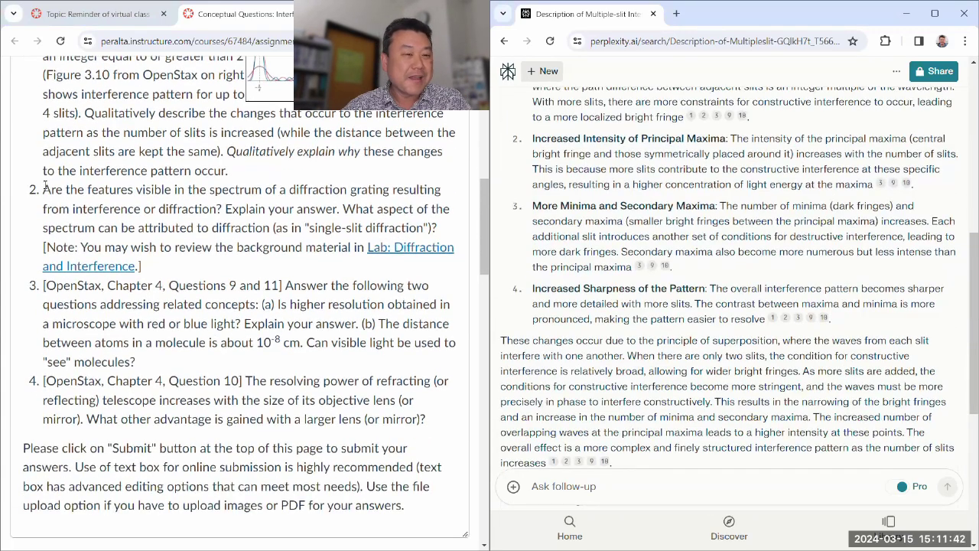
pyautogui.moveTo(43, 190); pyautogui.dragTo(164, 273)
pyautogui.hotkey('ctrl', 'c')
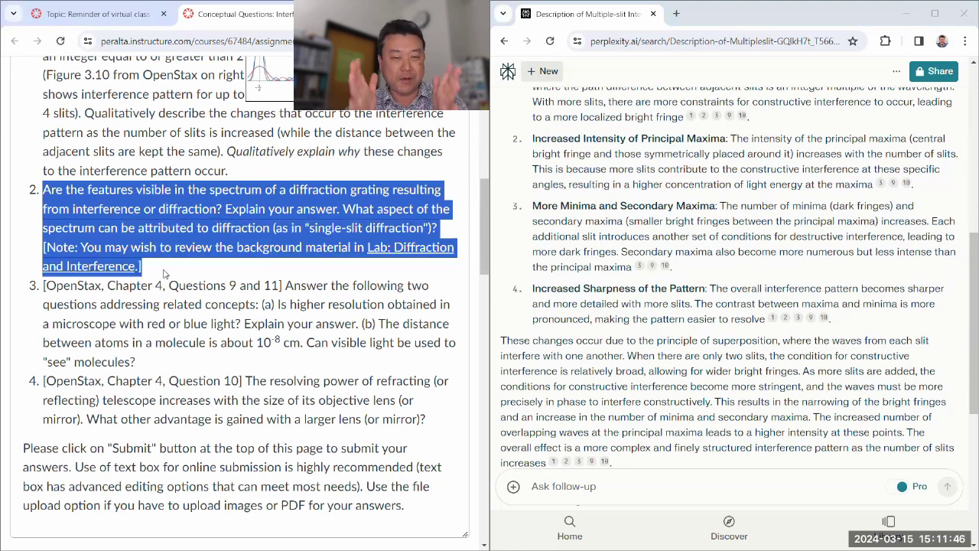
pyautogui.scroll(-5, 689, 344)
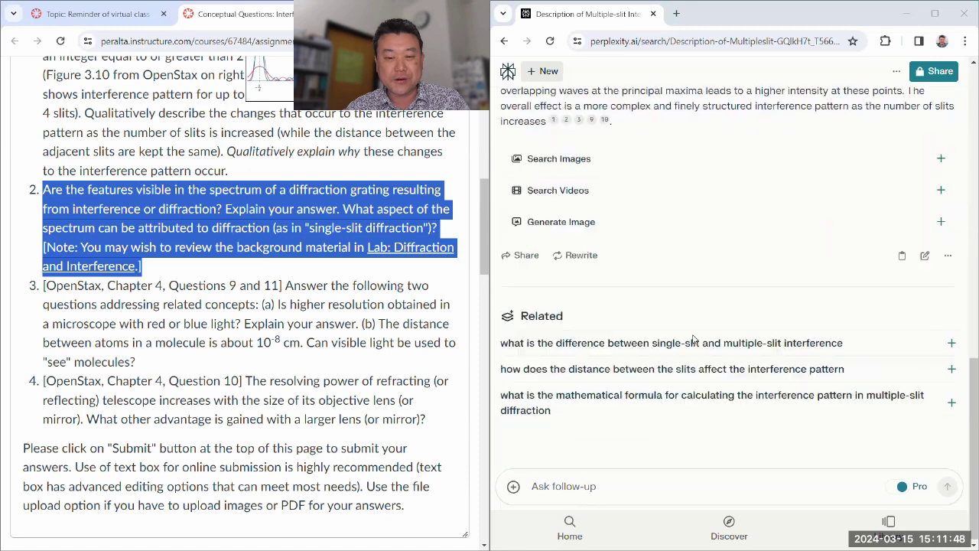
pyautogui.click(596, 490)
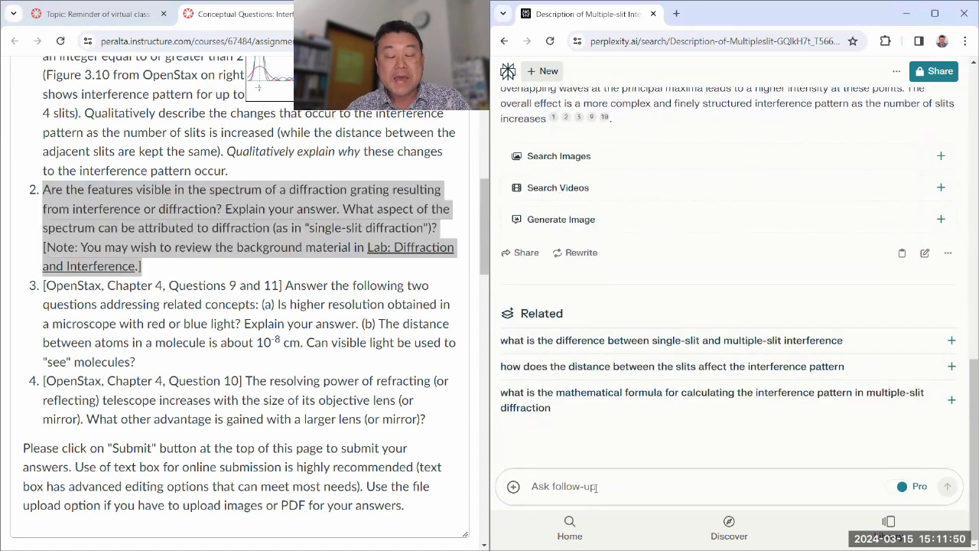
pyautogui.hotkey('ctrl', 'v')
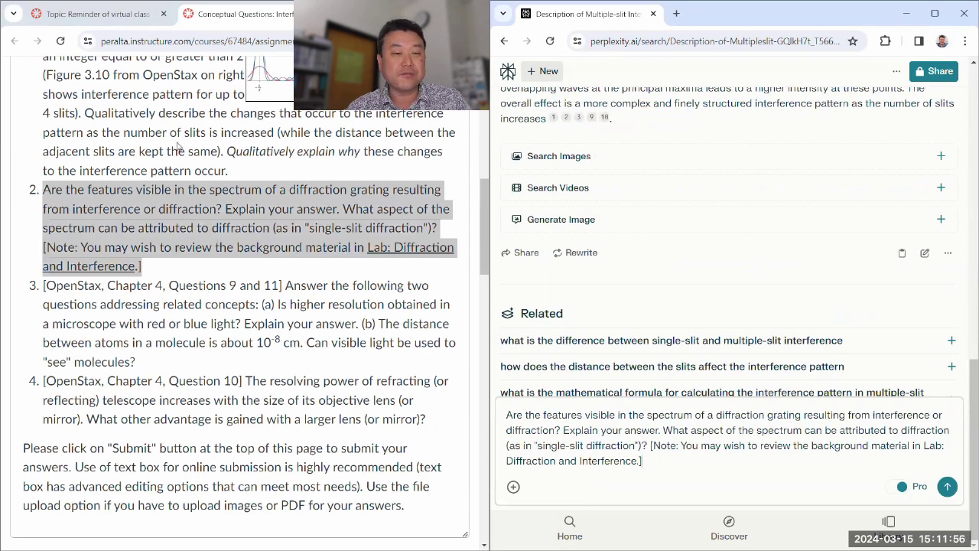
# - Recheck the "diffraction grating" wording in question 2 against question 1, and submit the pasted question as a follow-up
pyautogui.scroll(3, 181, 145)
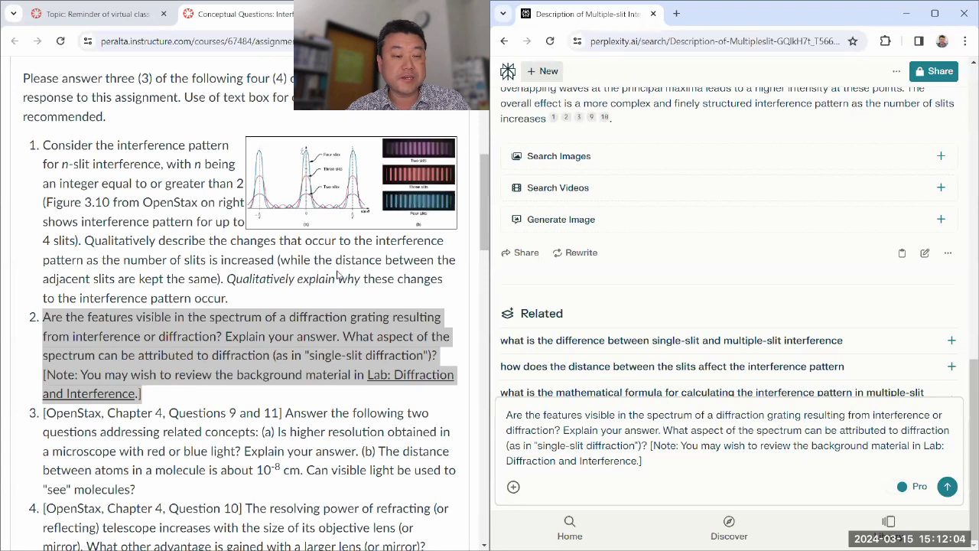
pyautogui.click(336, 296)
pyautogui.moveTo(290, 316); pyautogui.dragTo(390, 317)
pyautogui.click(280, 287)
pyautogui.scroll(-2, 280, 286)
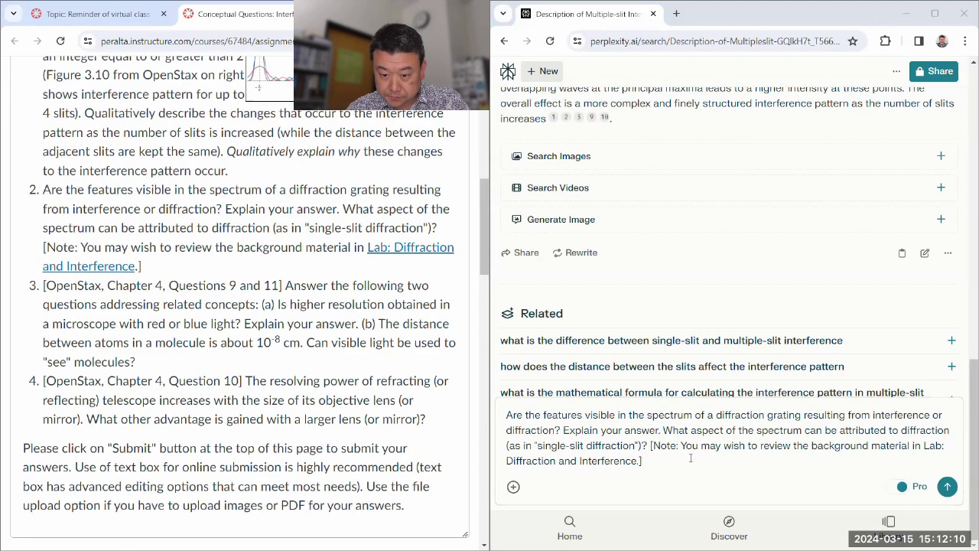
pyautogui.click(668, 452)
pyautogui.click(947, 487)
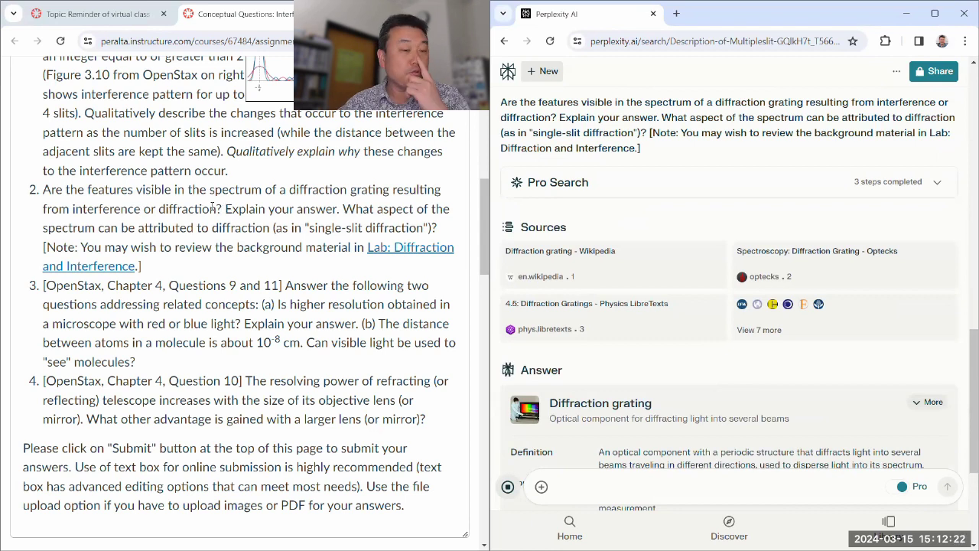
# - Highlight question 2's opening question in the assignment and bring the new answer's explanatory paragraphs into view
pyautogui.moveTo(222, 208); pyautogui.dragTo(44, 201)
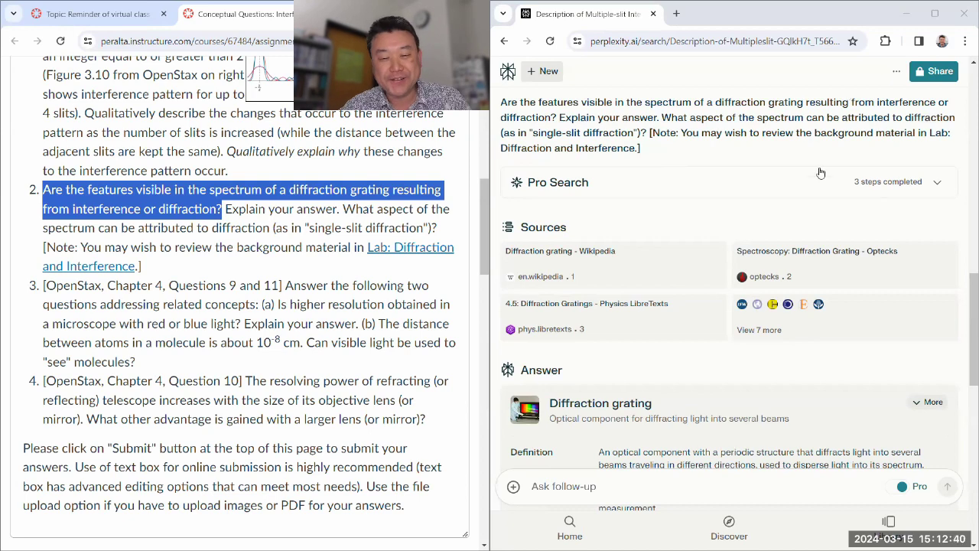
pyautogui.scroll(-3, 619, 133)
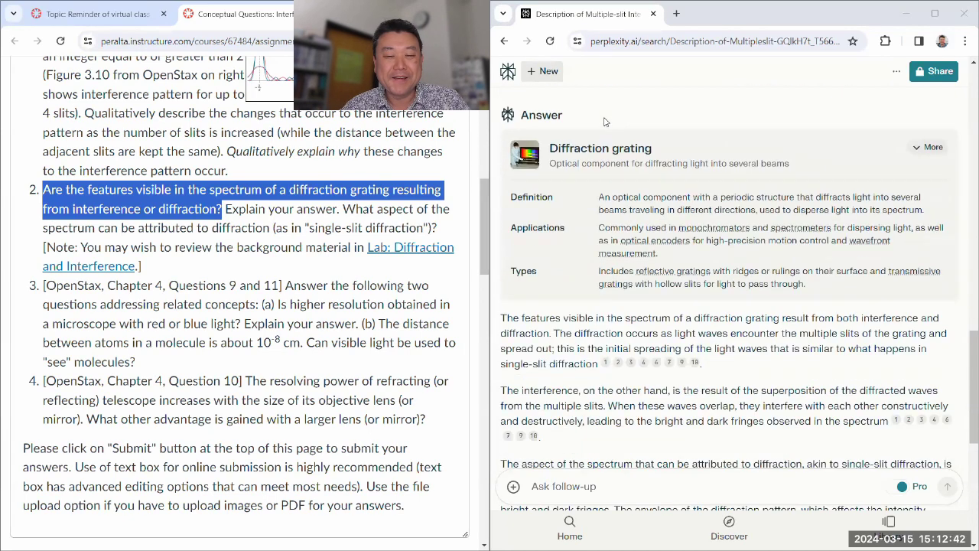
pyautogui.scroll(-2, 647, 123)
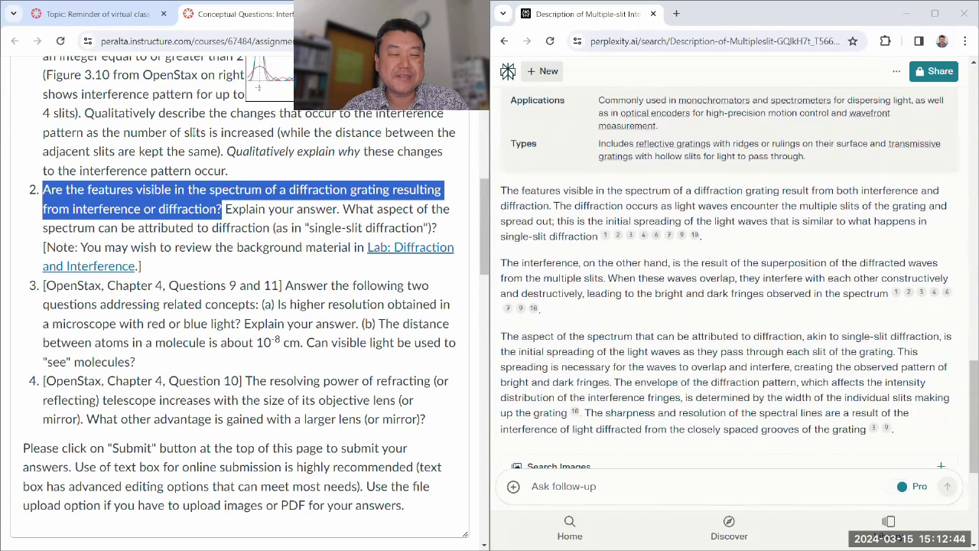
# - Examine question 2's wording, highlighting "interference" and "diffraction grating" in its opening question
pyautogui.click(88, 213)
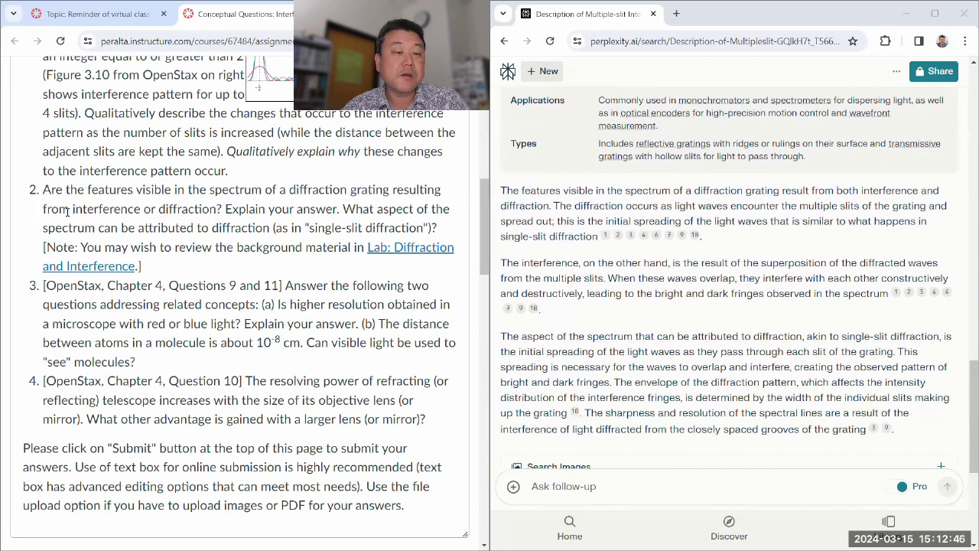
pyautogui.moveTo(70, 211); pyautogui.dragTo(143, 209)
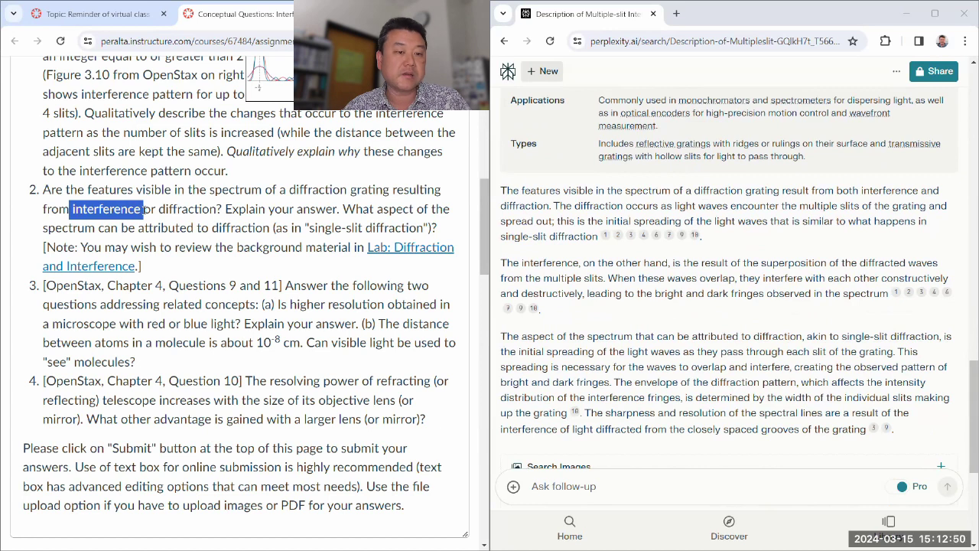
pyautogui.click(103, 214)
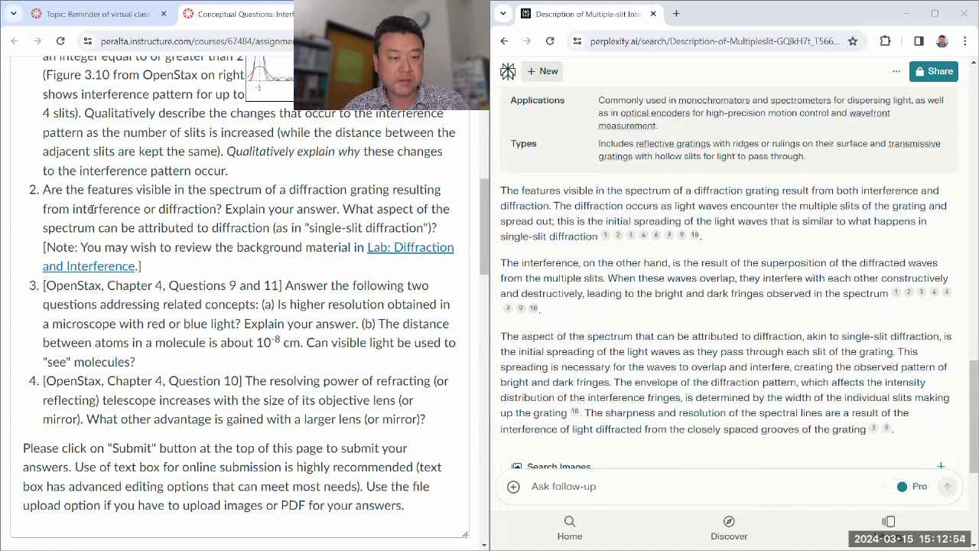
pyautogui.doubleClick(91, 208)
pyautogui.click(183, 228)
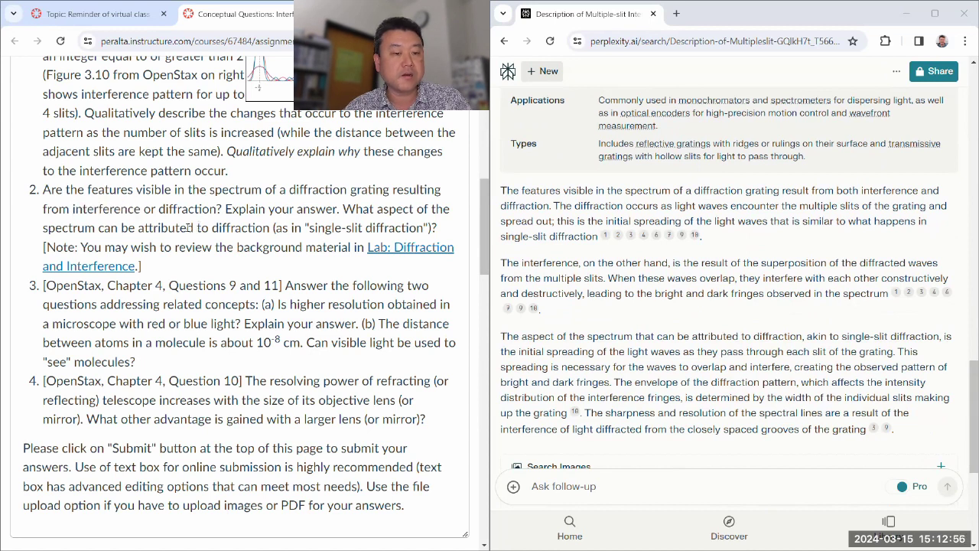
pyautogui.moveTo(286, 190); pyautogui.dragTo(394, 192)
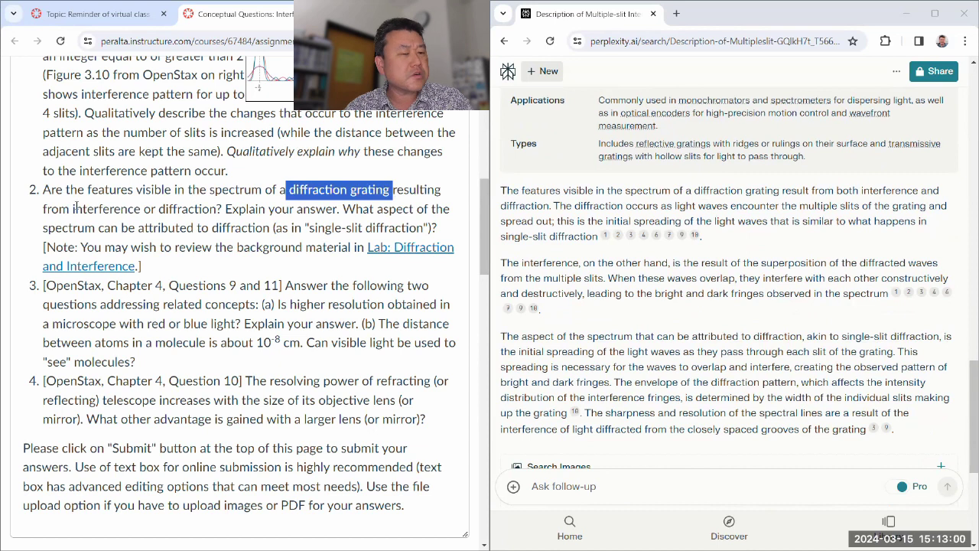
pyautogui.moveTo(67, 208); pyautogui.dragTo(143, 209)
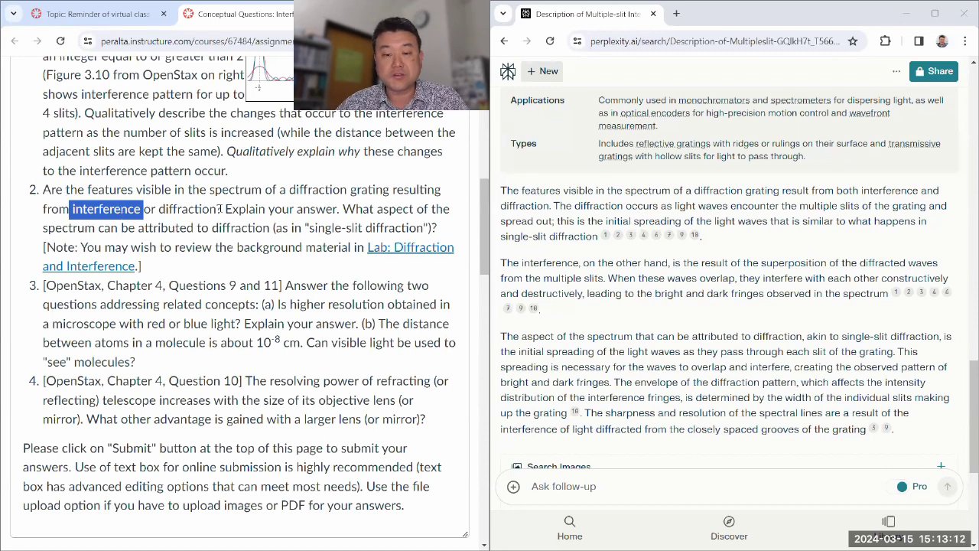
pyautogui.moveTo(291, 191); pyautogui.dragTo(391, 190)
pyautogui.click(440, 190)
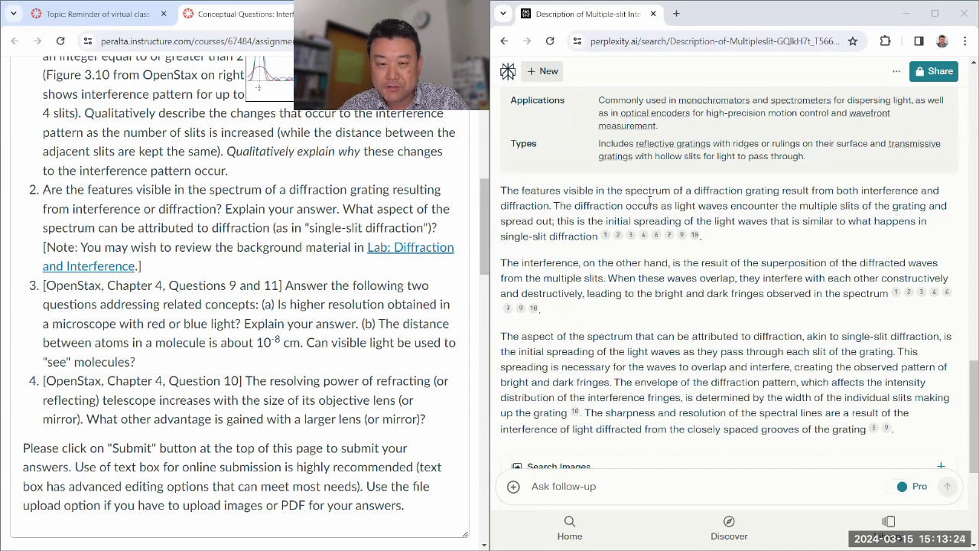
# - Highlight the answer's sentence on diffraction at the grating's multiple slits, then its phrases "multiple slits" and "spread out"
pyautogui.moveTo(556, 219); pyautogui.dragTo(553, 206)
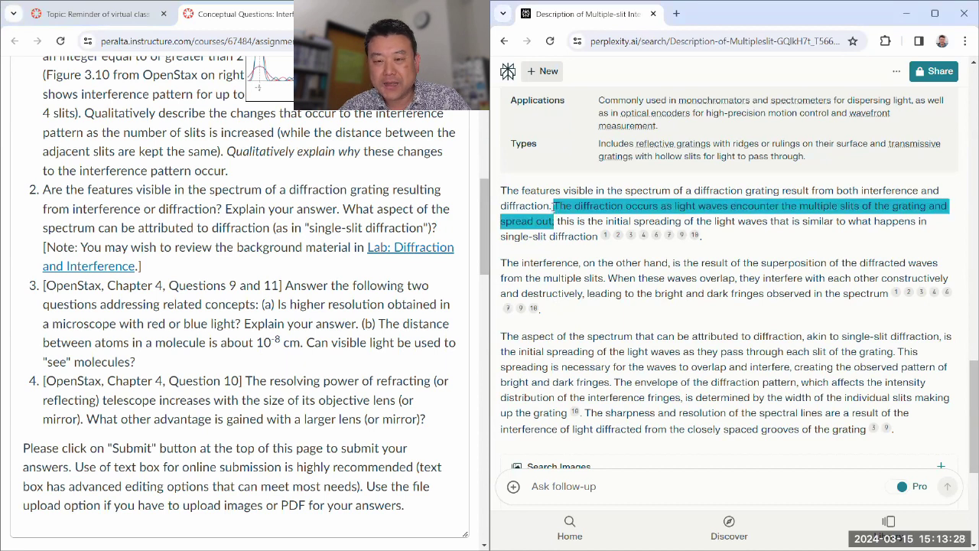
pyautogui.click(554, 209)
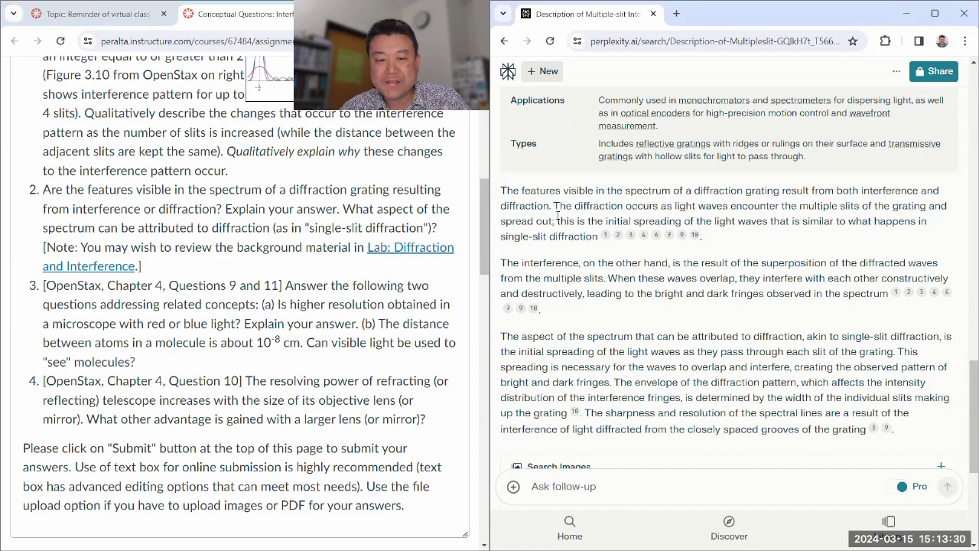
pyautogui.doubleClick(800, 207)
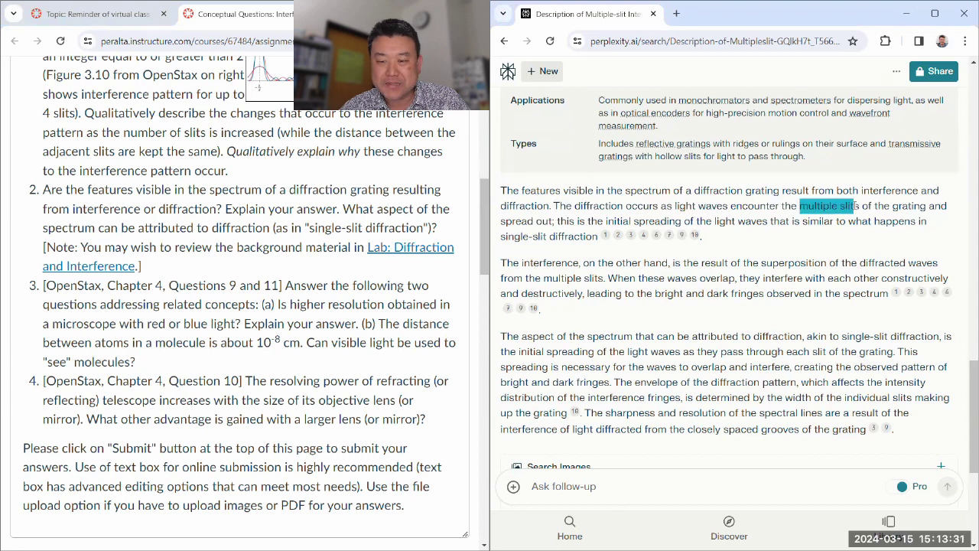
pyautogui.moveTo(501, 221); pyautogui.dragTo(555, 221)
pyautogui.click(560, 221)
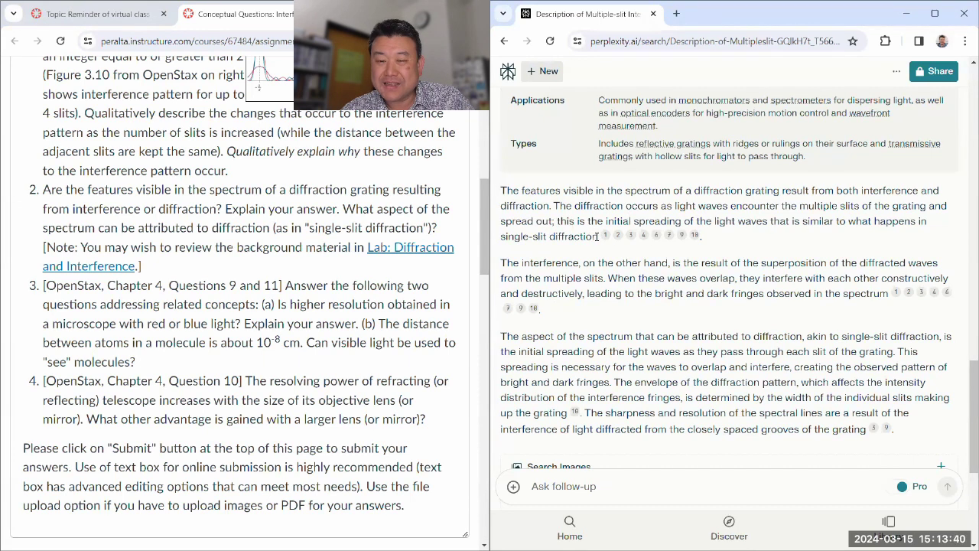
# - Highlight the answer's clause comparing the initial spreading of the light waves with single-slit diffraction
pyautogui.moveTo(595, 236); pyautogui.dragTo(559, 221)
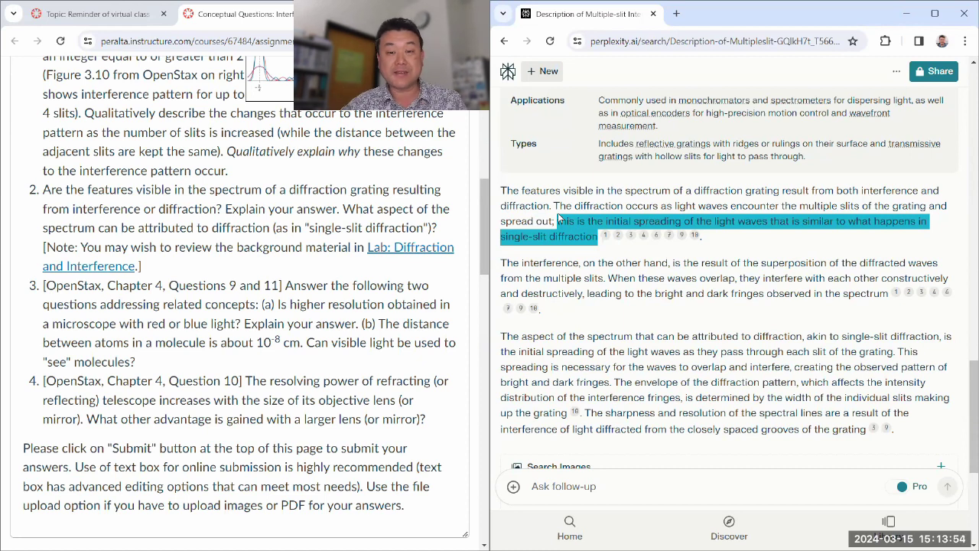
pyautogui.click(559, 219)
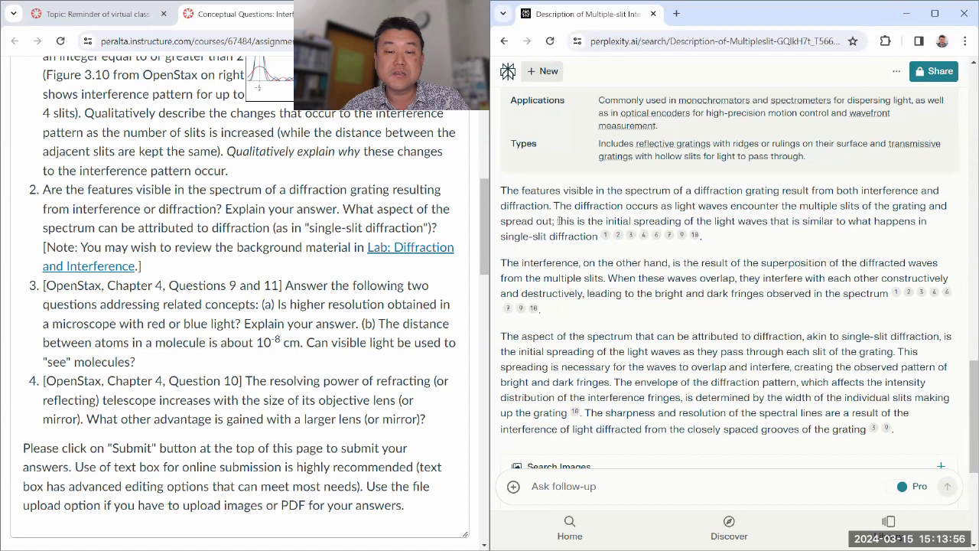
pyautogui.moveTo(559, 221); pyautogui.dragTo(597, 237)
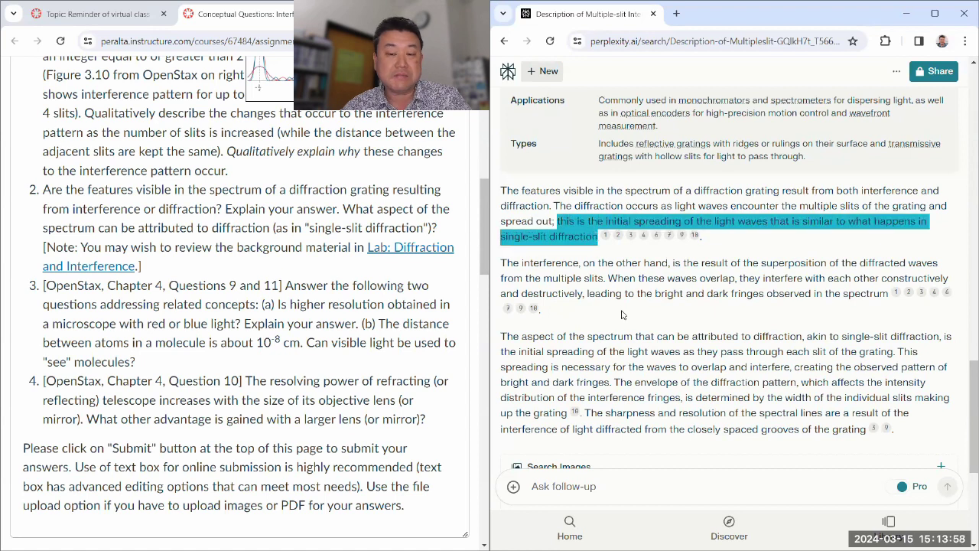
pyautogui.click(559, 281)
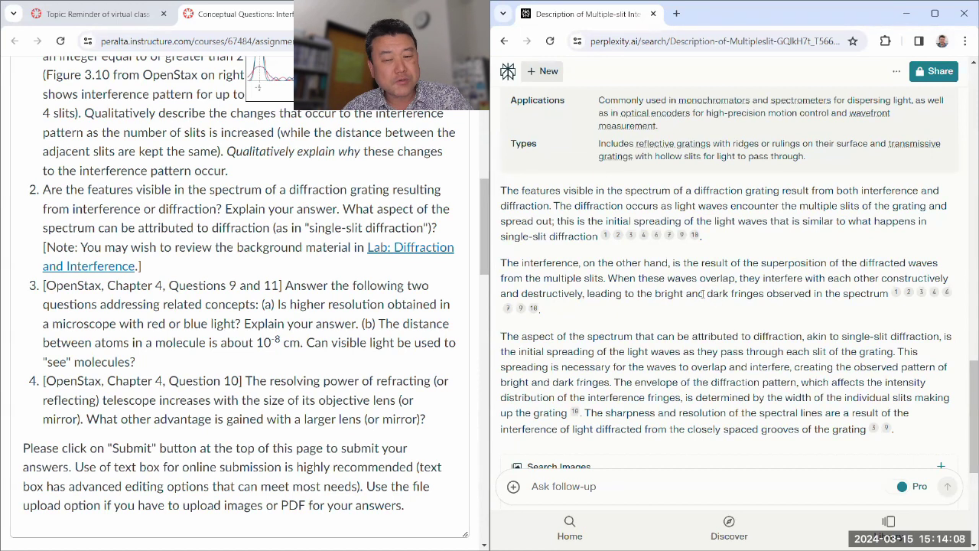
# - Examine the answer's interference paragraph, highlighting "dark fringes", and highlight question 2's sentence about which spectrum aspect is due to diffraction
pyautogui.moveTo(705, 294); pyautogui.dragTo(770, 294)
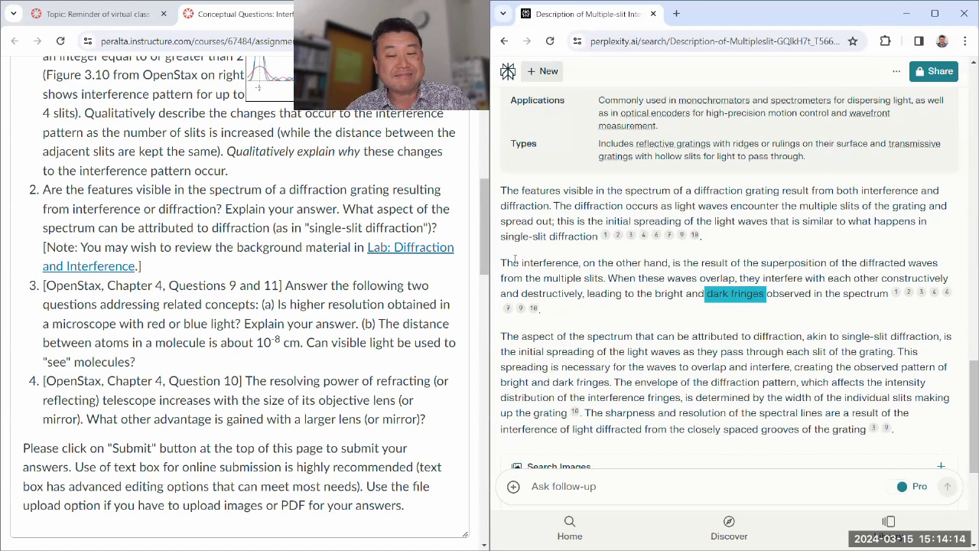
pyautogui.moveTo(501, 262); pyautogui.dragTo(893, 298)
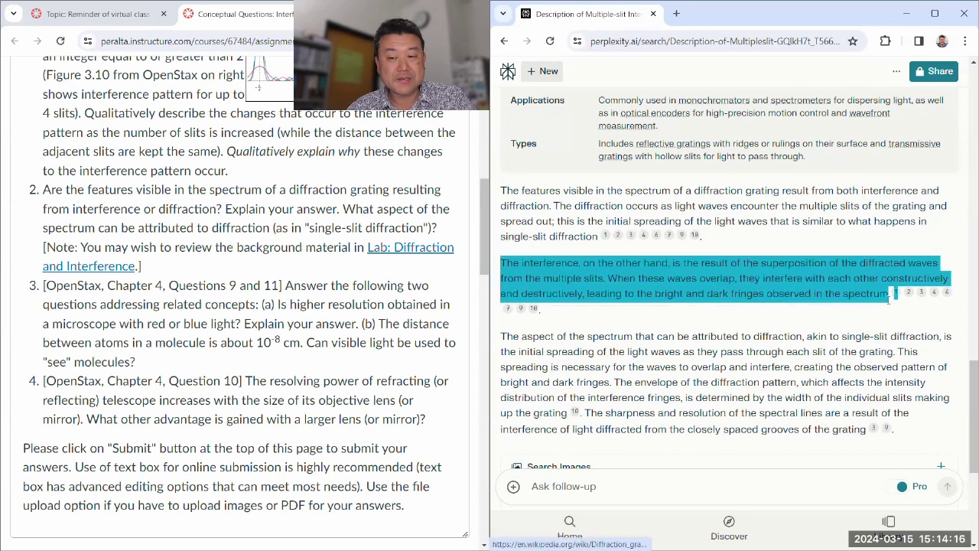
pyautogui.click(708, 319)
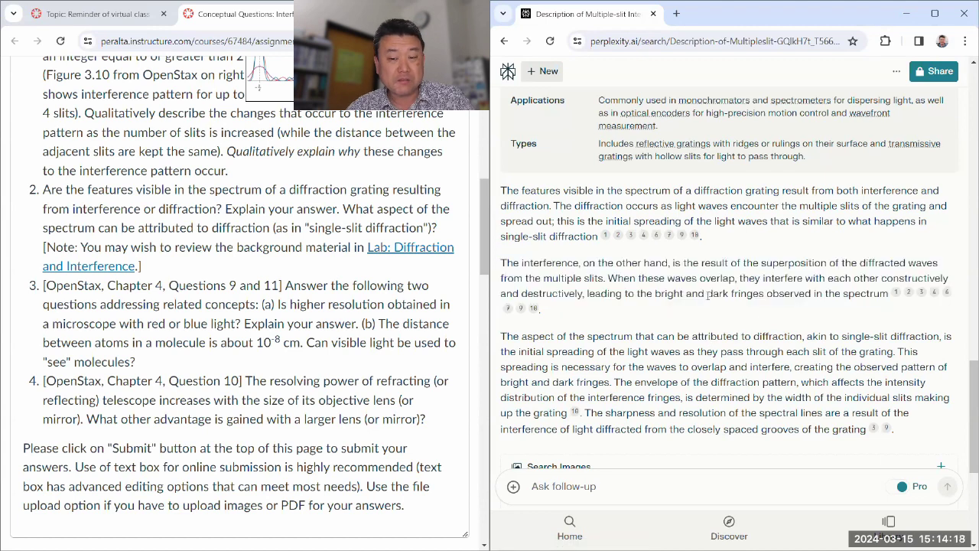
pyautogui.moveTo(719, 294); pyautogui.dragTo(765, 294)
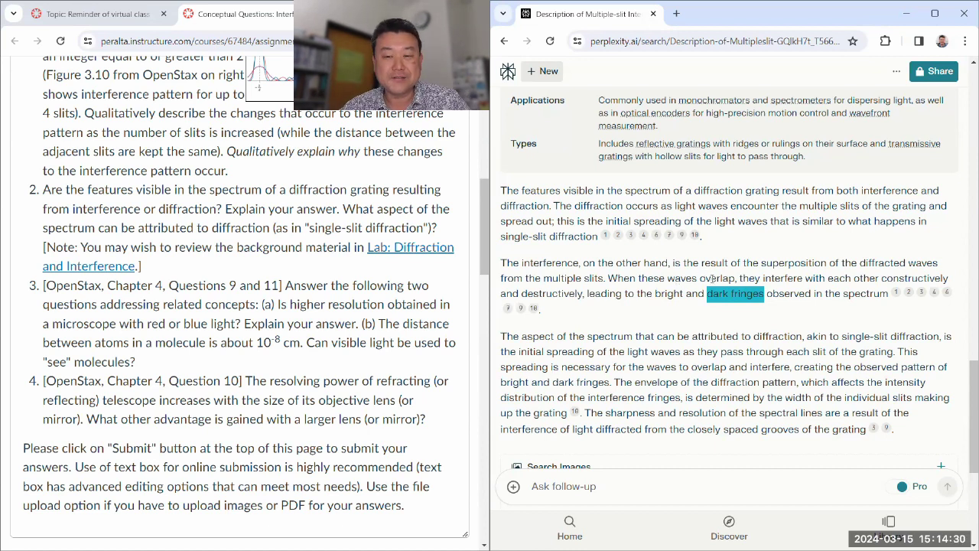
pyautogui.scroll(-1, 712, 280)
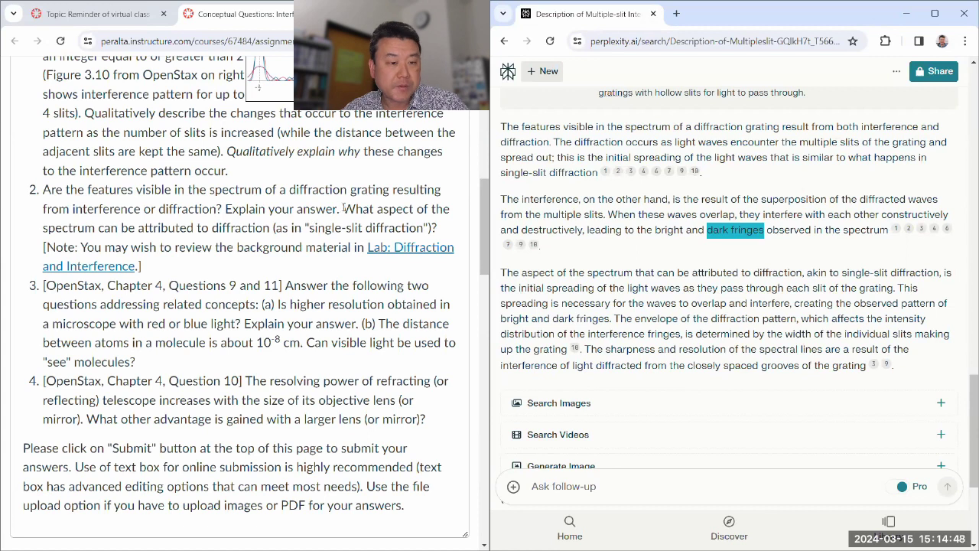
pyautogui.moveTo(342, 209); pyautogui.dragTo(440, 231)
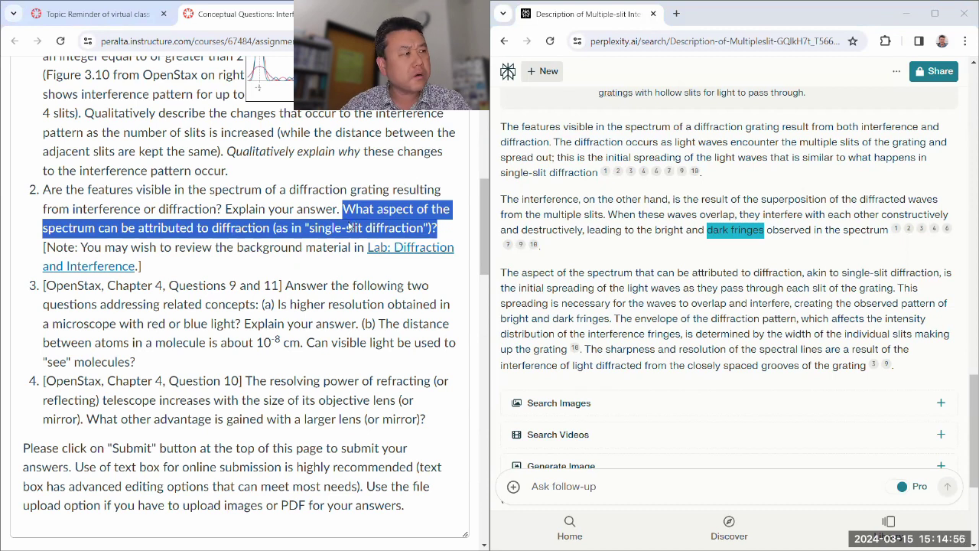
# - Open the online version of OpenStax University Physics Volume 3 in a new browser tab
pyautogui.click(676, 14)
pyautogui.click(733, 388)
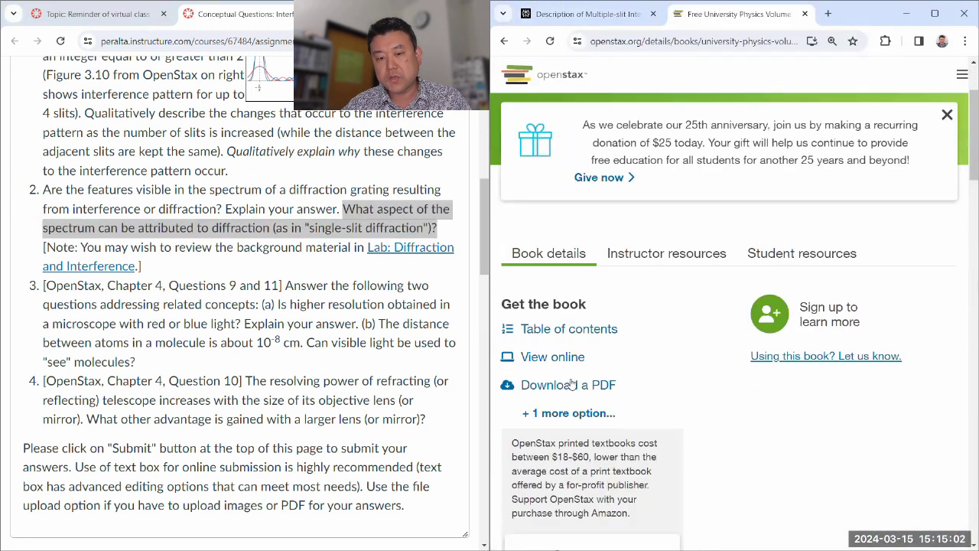
pyautogui.click(562, 357)
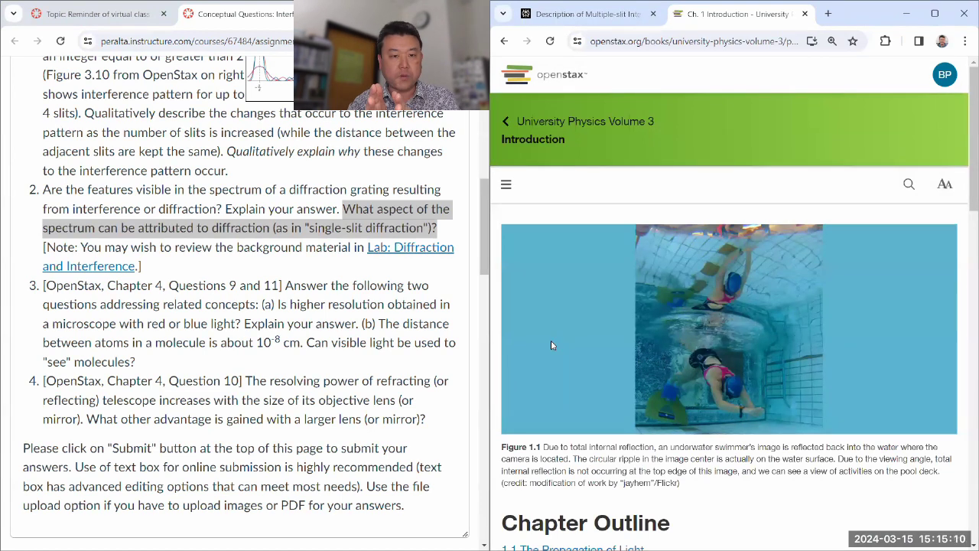
# - Open section 4.4 Diffraction Gratings of chapter 4 from the book's table of contents
pyautogui.click(505, 185)
pyautogui.click(699, 112)
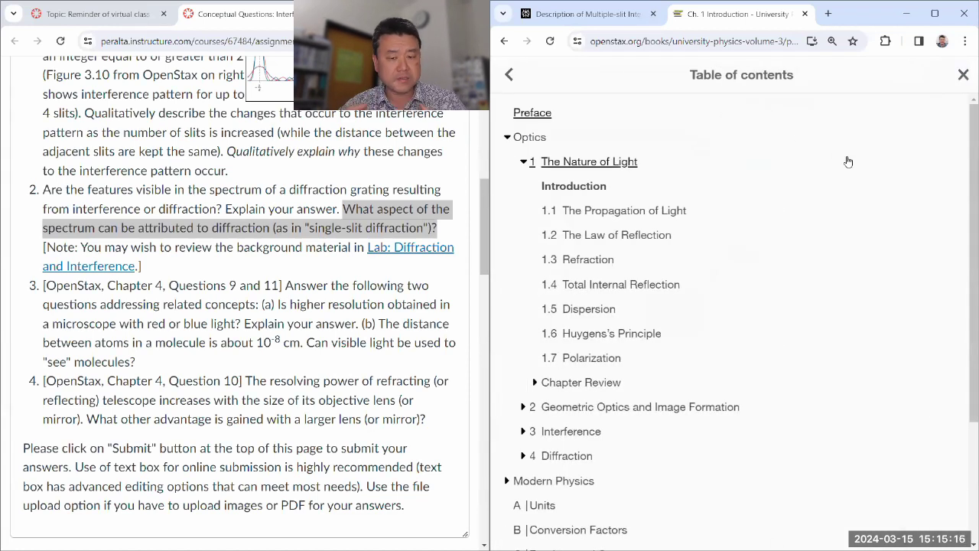
pyautogui.scroll(-2, 569, 328)
pyautogui.click(566, 329)
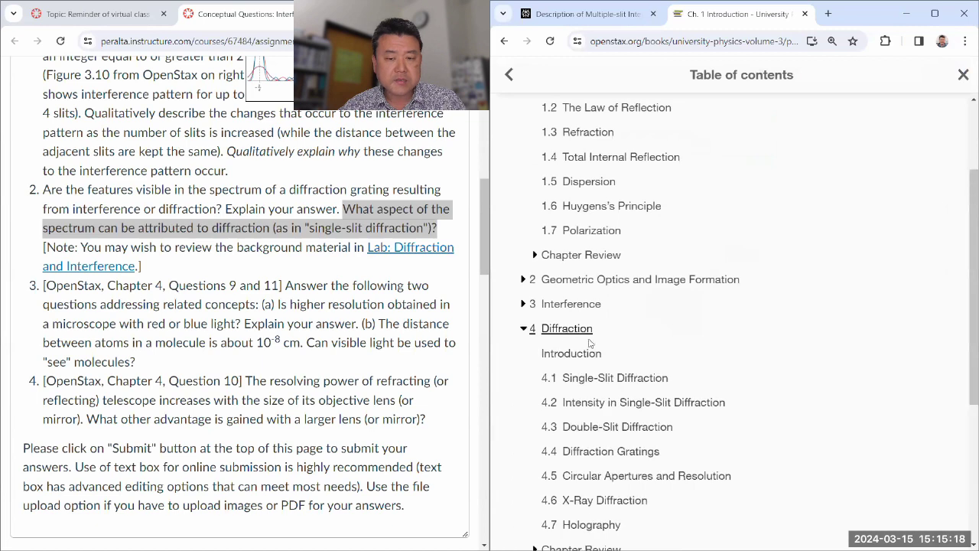
pyautogui.scroll(-1, 623, 361)
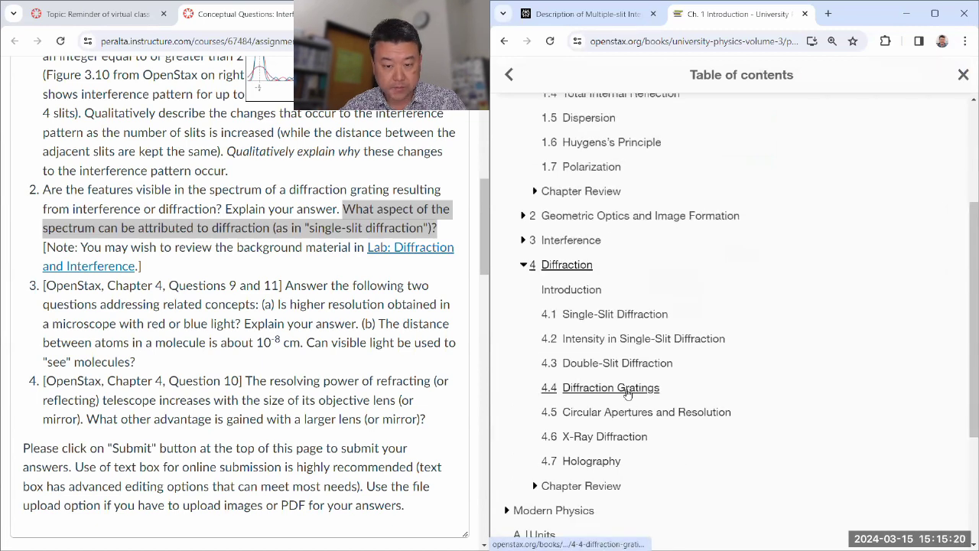
pyautogui.click(628, 390)
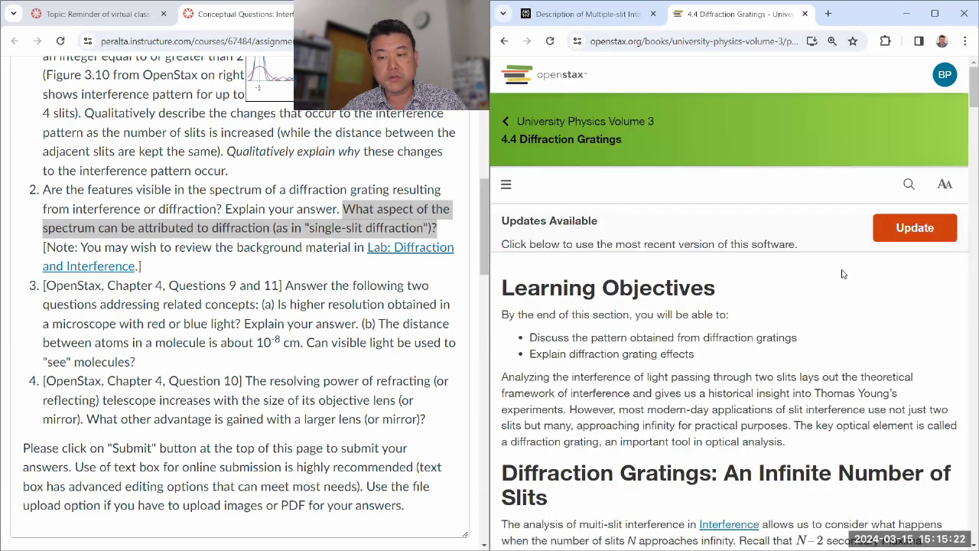
# - Look through section 4.4's text, figures and Example 4.5, and search the page for "power"
pyautogui.scroll(-4, 819, 317)
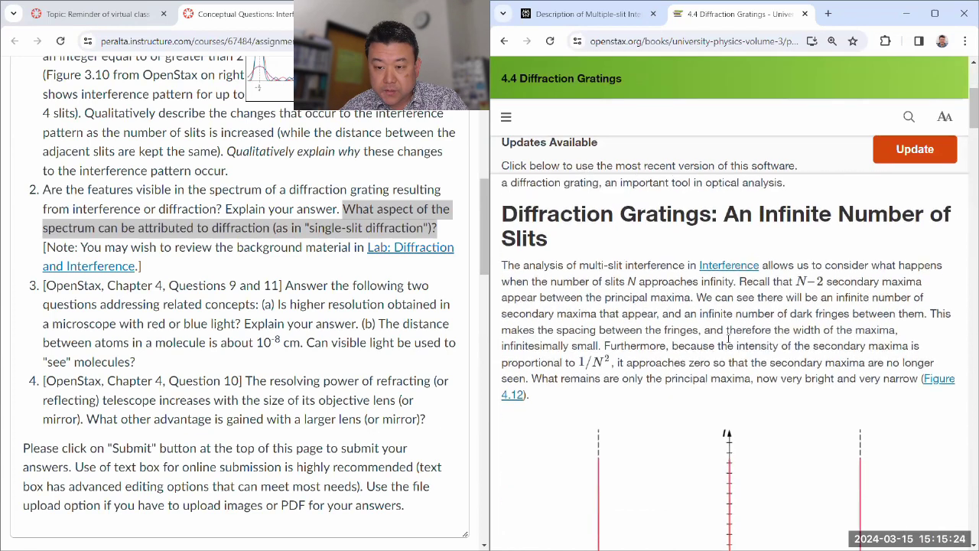
pyautogui.scroll(-1, 716, 325)
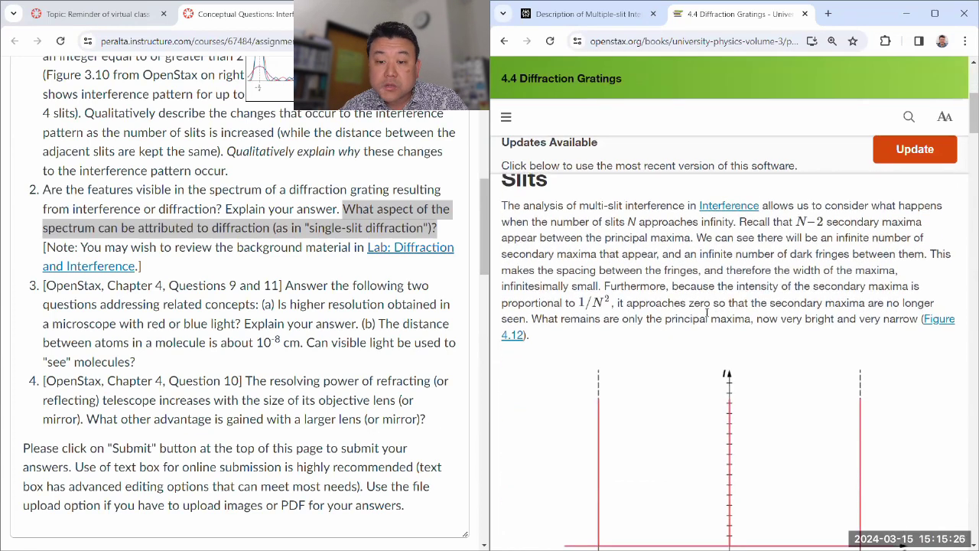
pyautogui.scroll(-10, 707, 314)
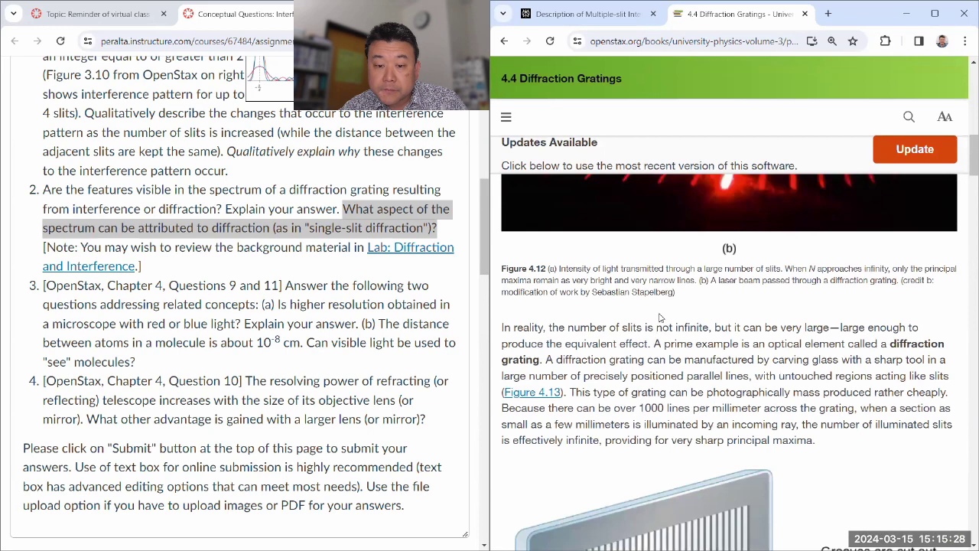
pyautogui.scroll(-1, 648, 346)
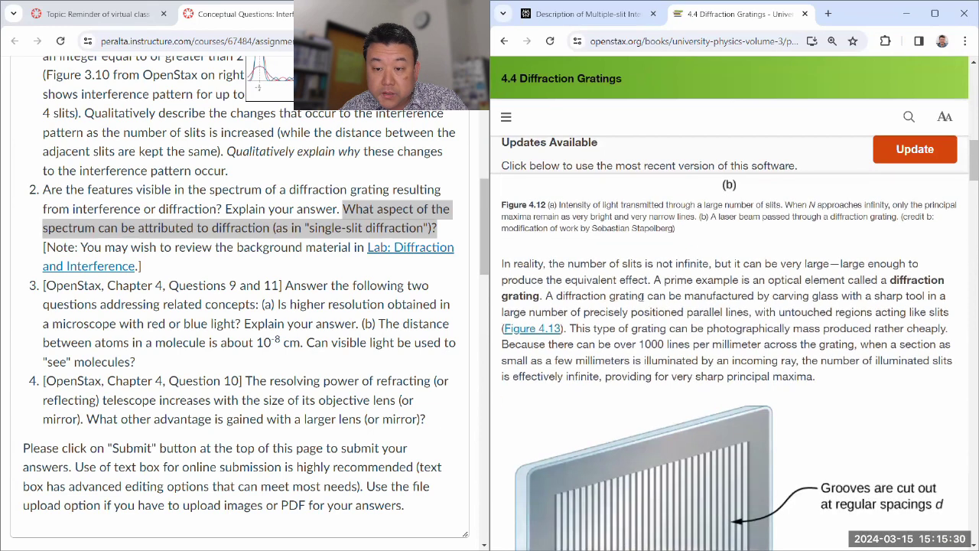
pyautogui.scroll(-1, 612, 295)
pyautogui.scroll(-5, 674, 281)
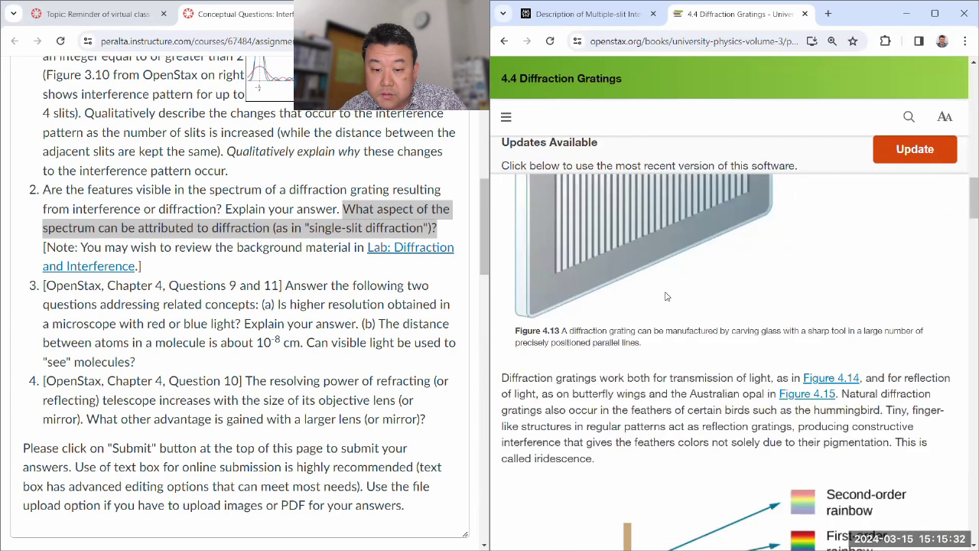
pyautogui.scroll(-3, 697, 278)
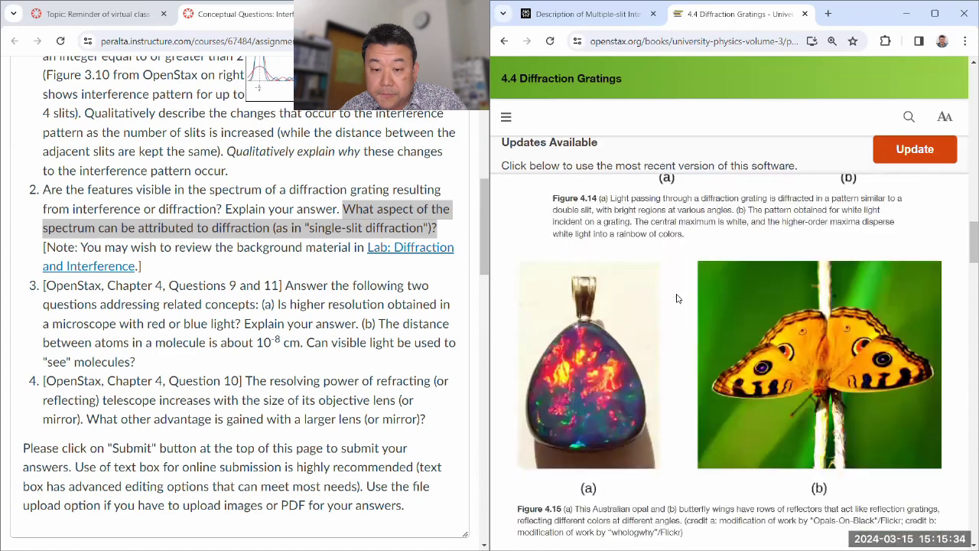
pyautogui.scroll(-5, 677, 298)
pyautogui.scroll(-3, 664, 267)
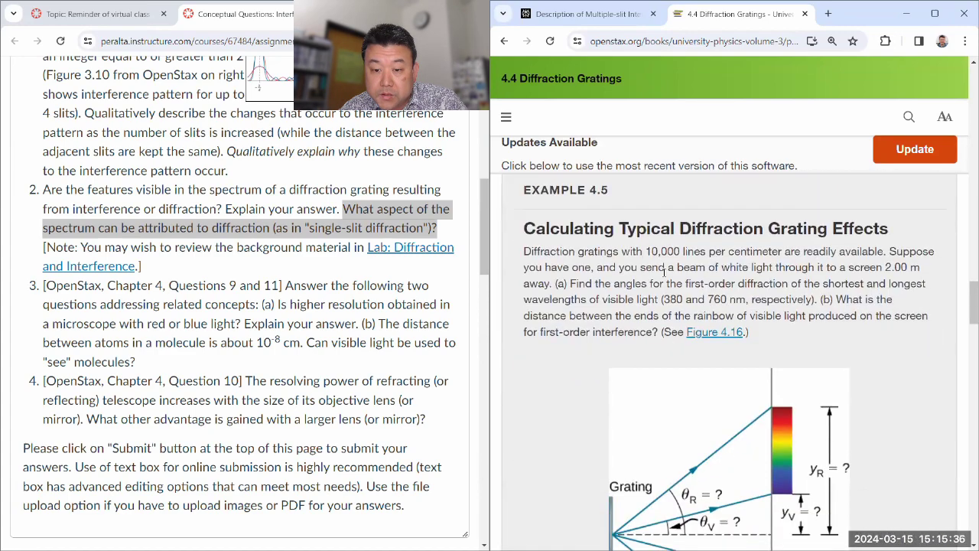
pyautogui.scroll(-10, 667, 271)
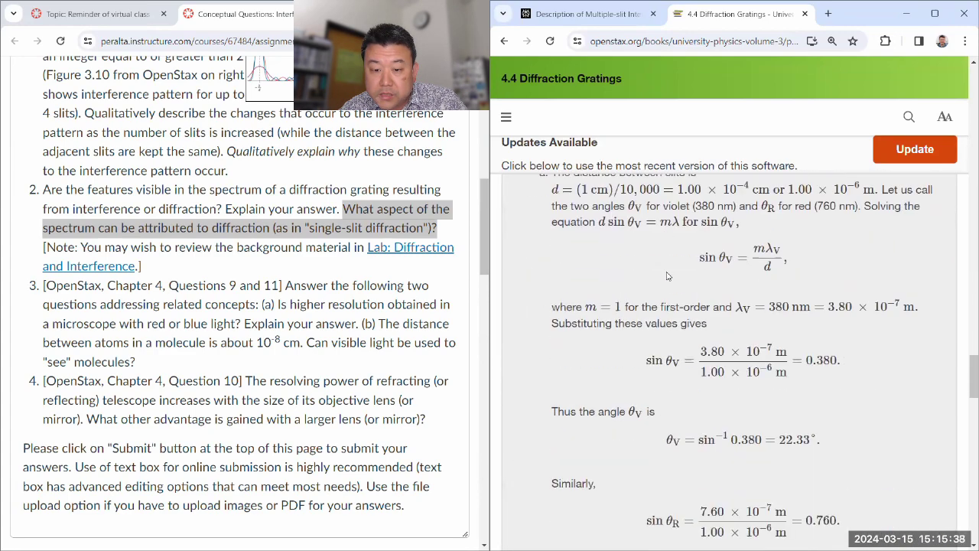
pyautogui.scroll(-10, 667, 272)
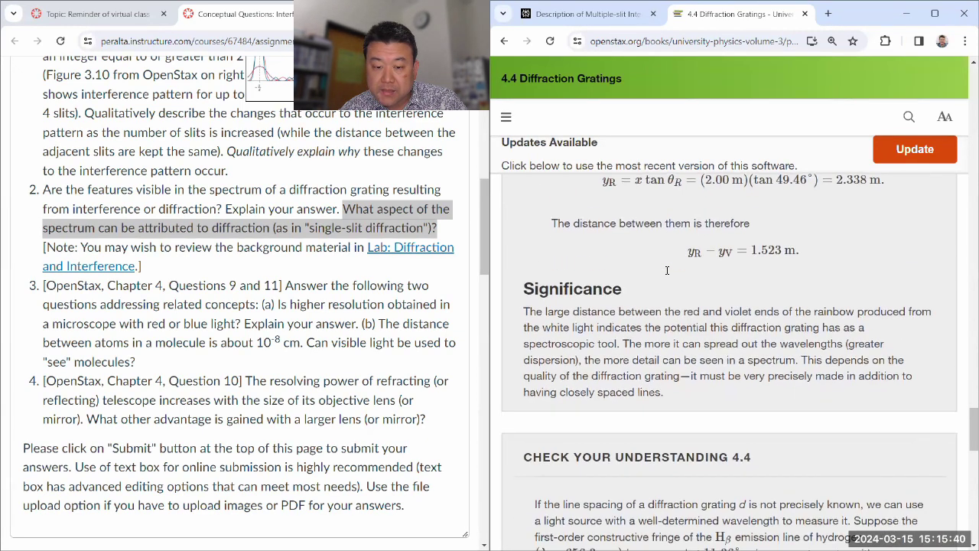
pyautogui.scroll(-2, 667, 270)
pyautogui.scroll(3, 687, 267)
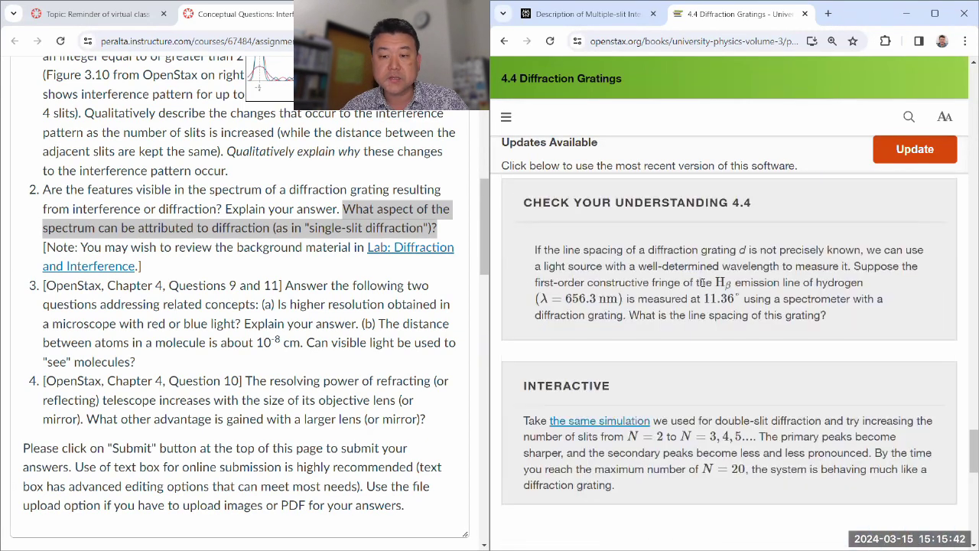
pyautogui.hotkey('ctrl', 'f')
pyautogui.write('power')
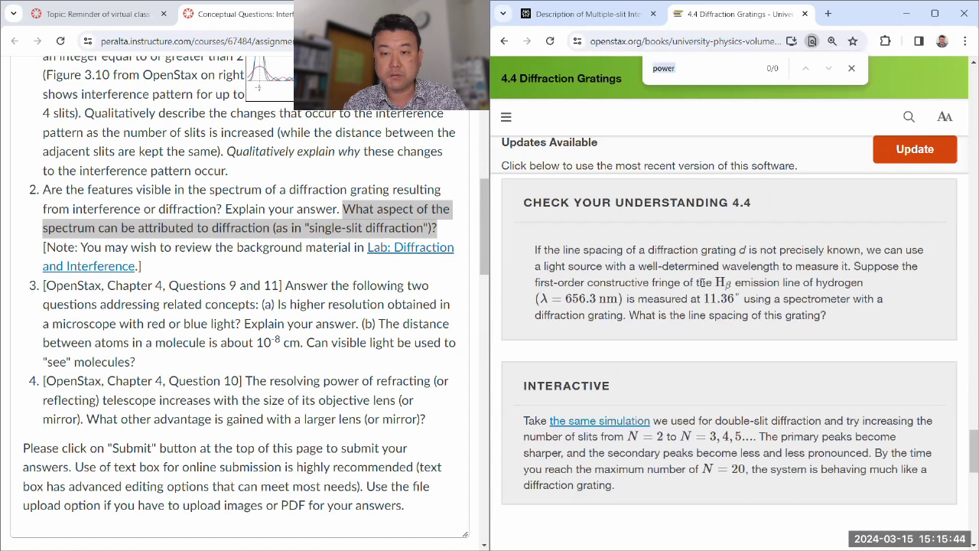
# - Search Google for "power of diffraction grating" and open the Hyperphysics result on diffraction grating resolution
pyautogui.hotkey('ctrl', 'l')
pyautogui.write('power')
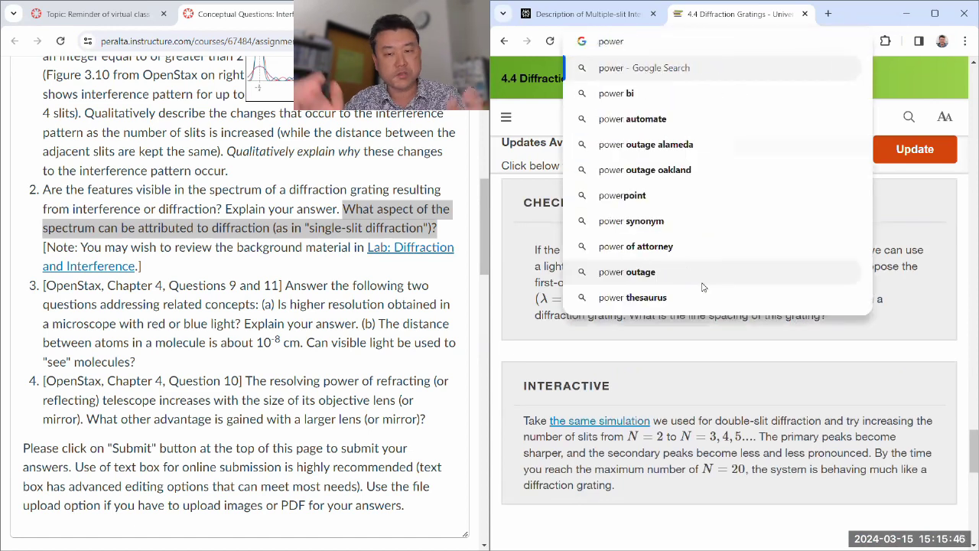
pyautogui.write(' of diffraction ')
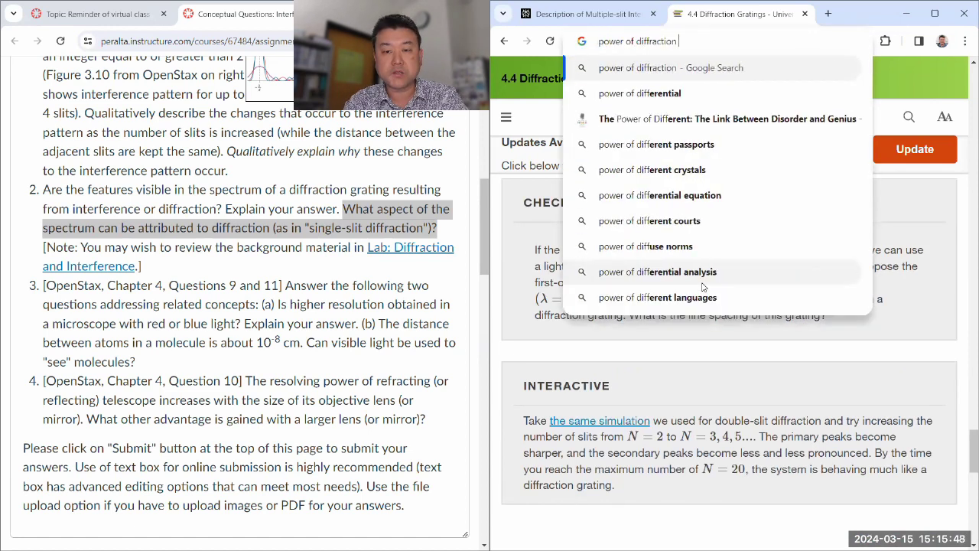
pyautogui.write('grating')
pyautogui.press('Return')
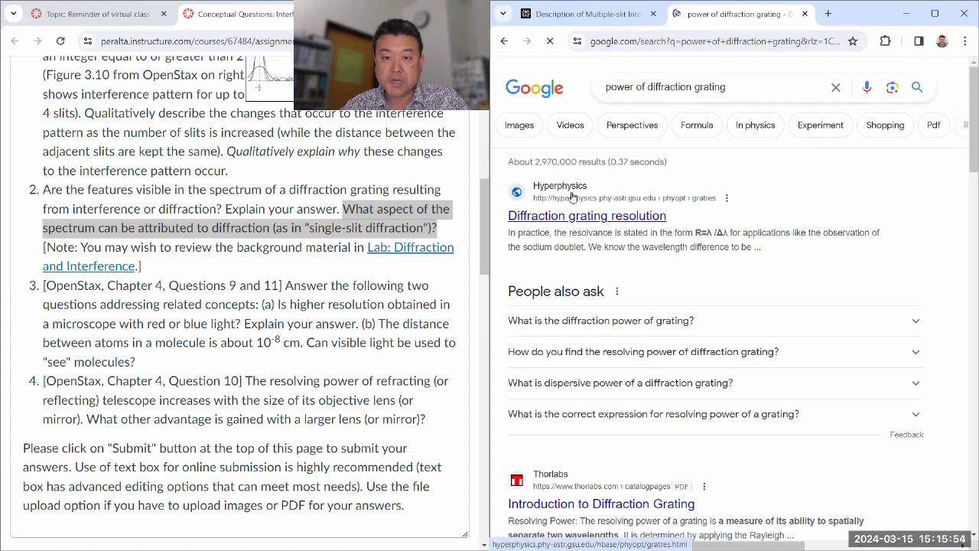
pyautogui.click(609, 193)
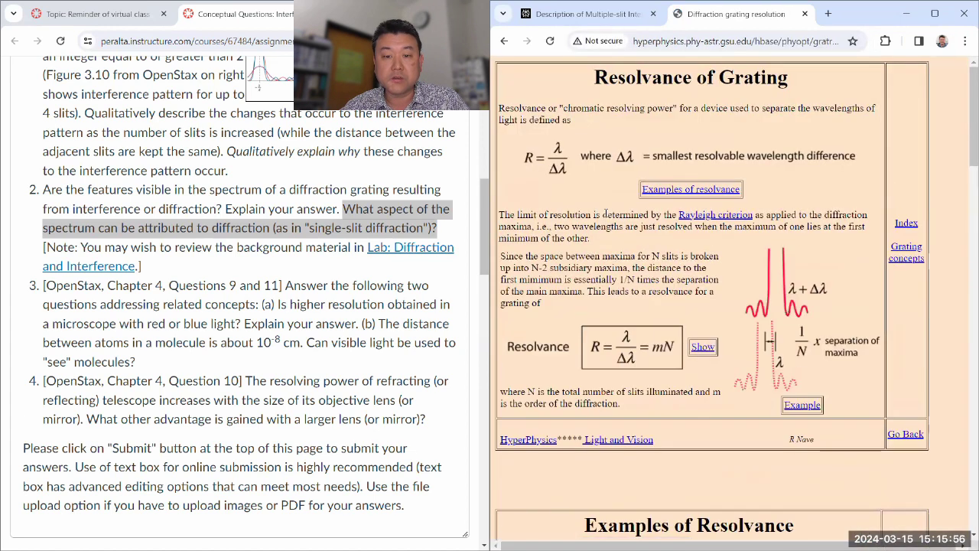
# - Read the Hyperphysics section on the resolvance of a grating at 110% zoom and close the page
pyautogui.hotkey('ctrl', '+')
pyautogui.hotkey('ctrl', '+')
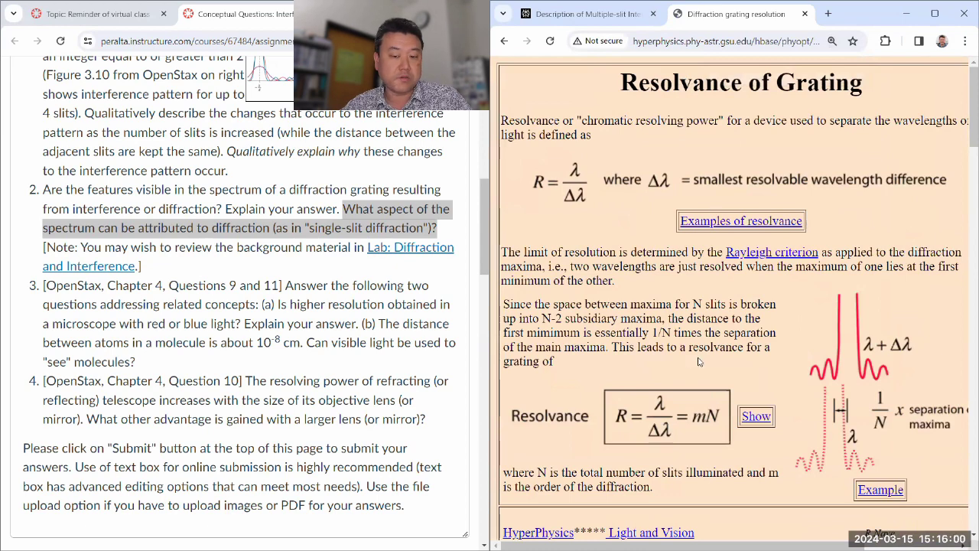
pyautogui.scroll(-1, 698, 362)
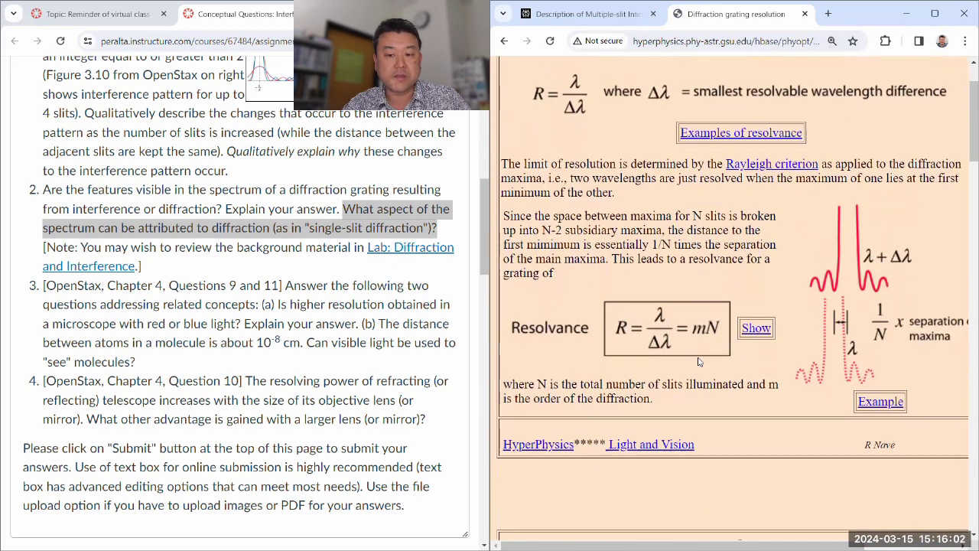
pyautogui.hotkey('ctrl', '-')
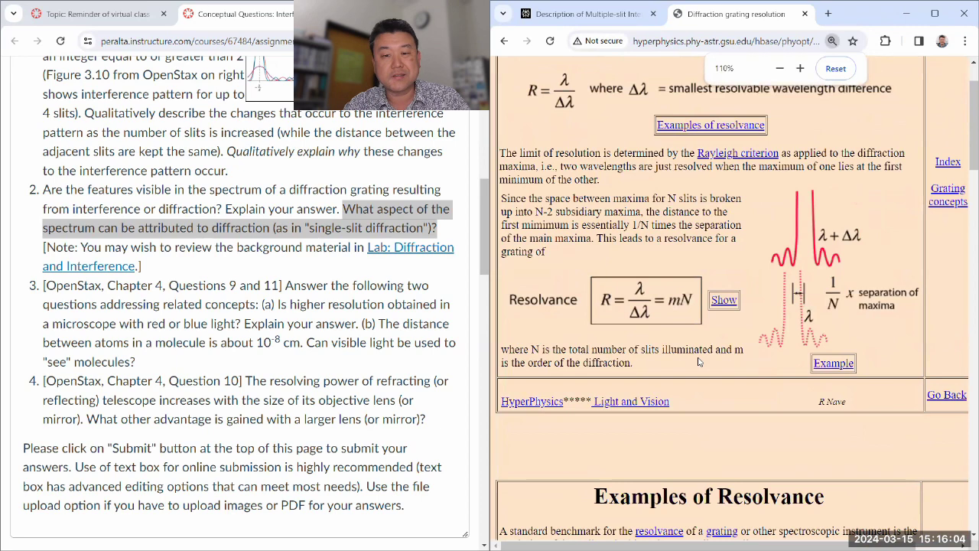
pyautogui.scroll(1, 697, 362)
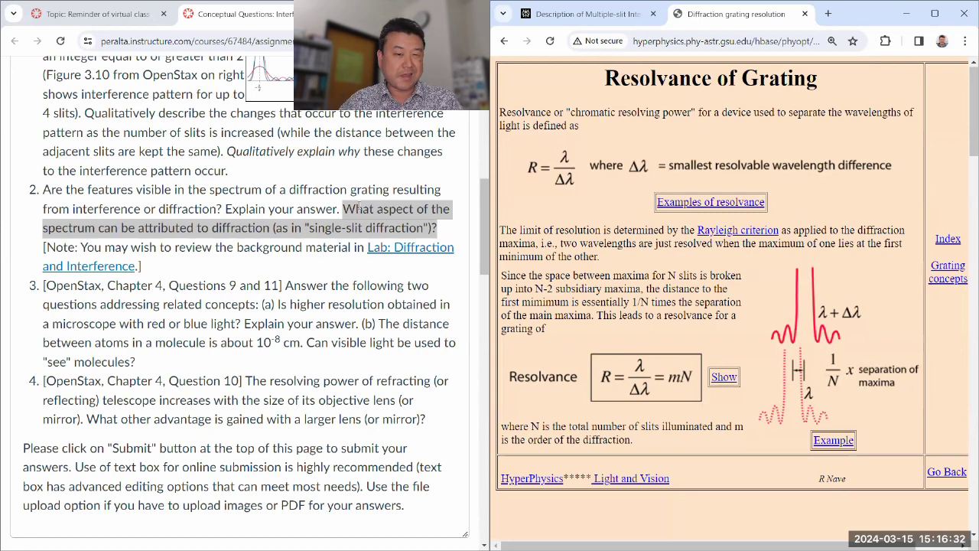
pyautogui.click(608, 21)
pyautogui.middleClick(713, 16)
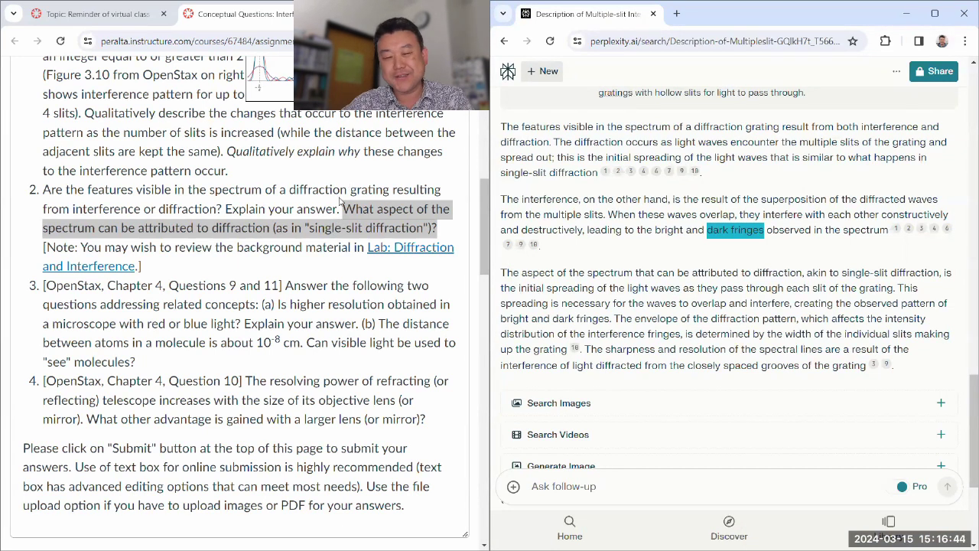
# - Compare Perplexity's answer on diffraction grating spectra with the wording of question 2, highlighting the answer's full explanation
pyautogui.click(587, 217)
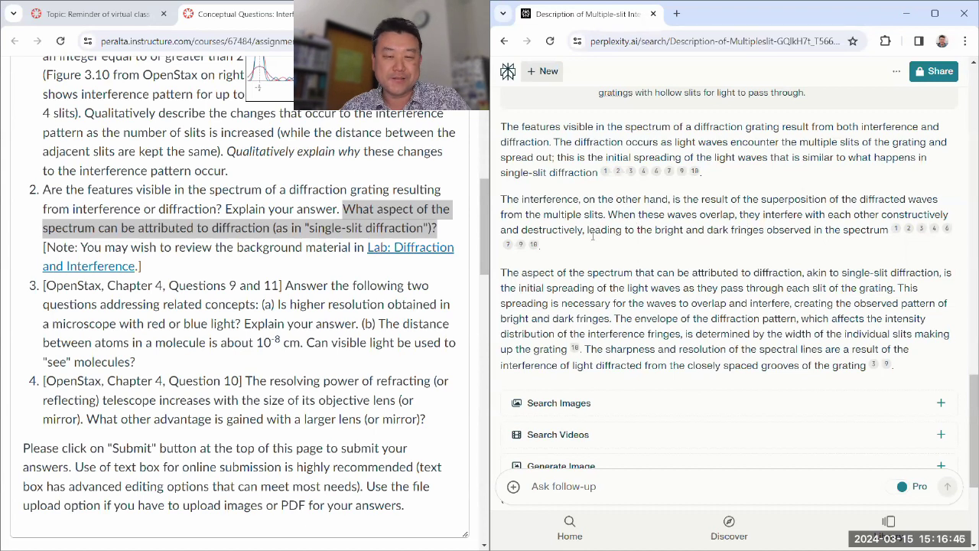
pyautogui.click(220, 226)
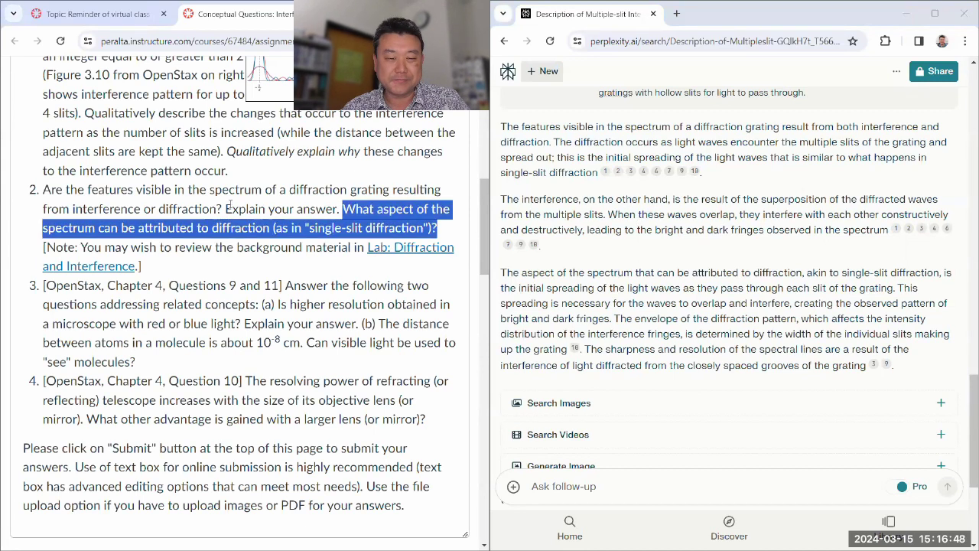
pyautogui.click(231, 194)
pyautogui.scroll(-2, 645, 238)
pyautogui.scroll(2, 573, 191)
pyautogui.moveTo(500, 126); pyautogui.dragTo(847, 375)
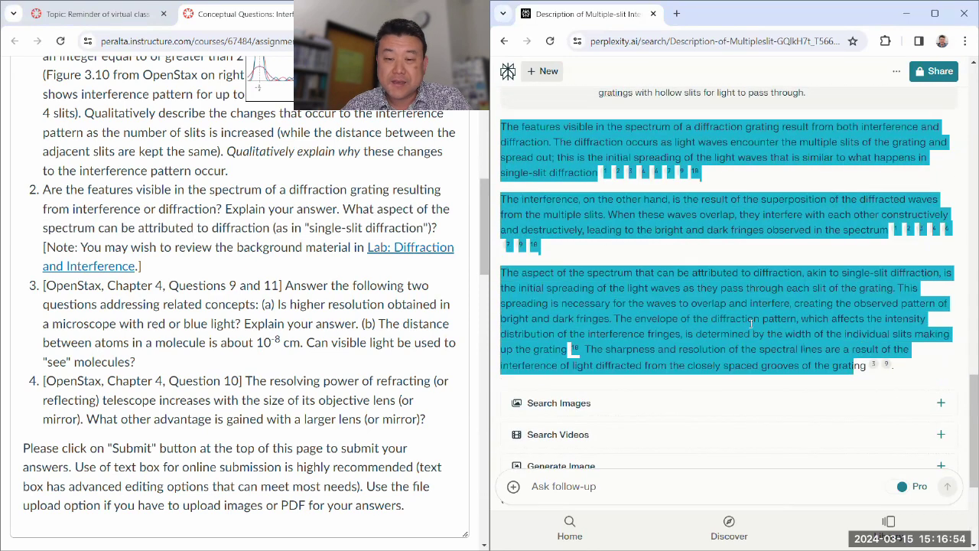
pyautogui.click(641, 285)
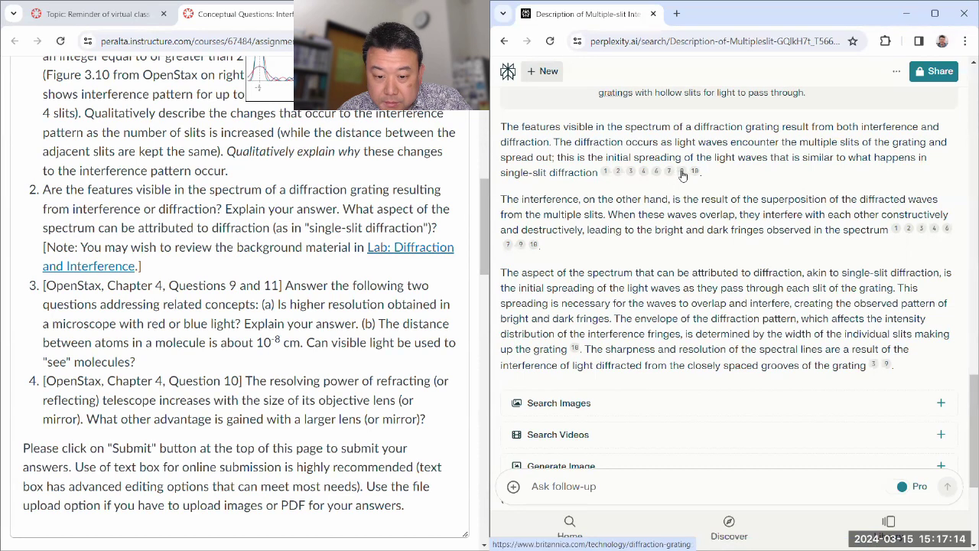
# - Open the LibreTexts source on diffraction gratings cited in the answer, look through its multi-slit discussion, and close it
pyautogui.click(630, 174)
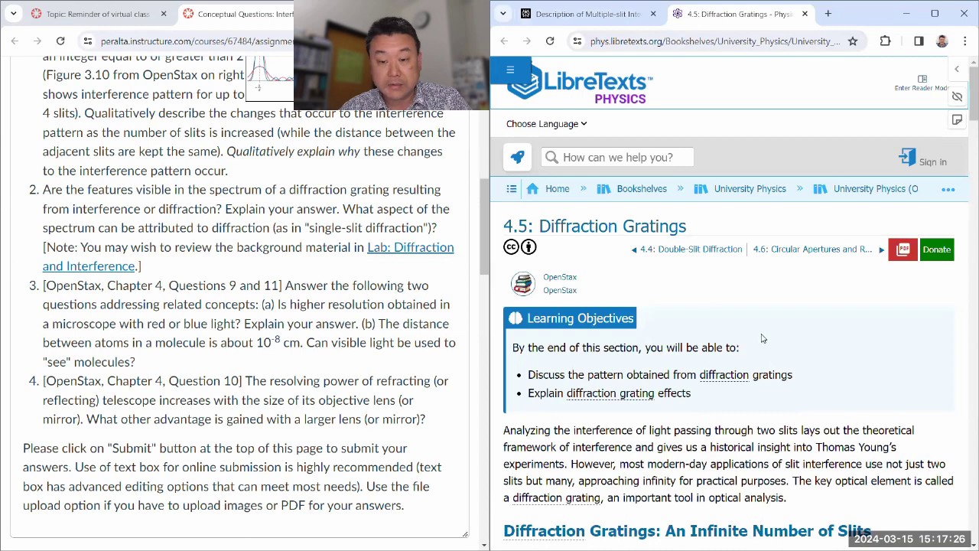
pyautogui.scroll(-5, 759, 337)
pyautogui.scroll(-2, 759, 337)
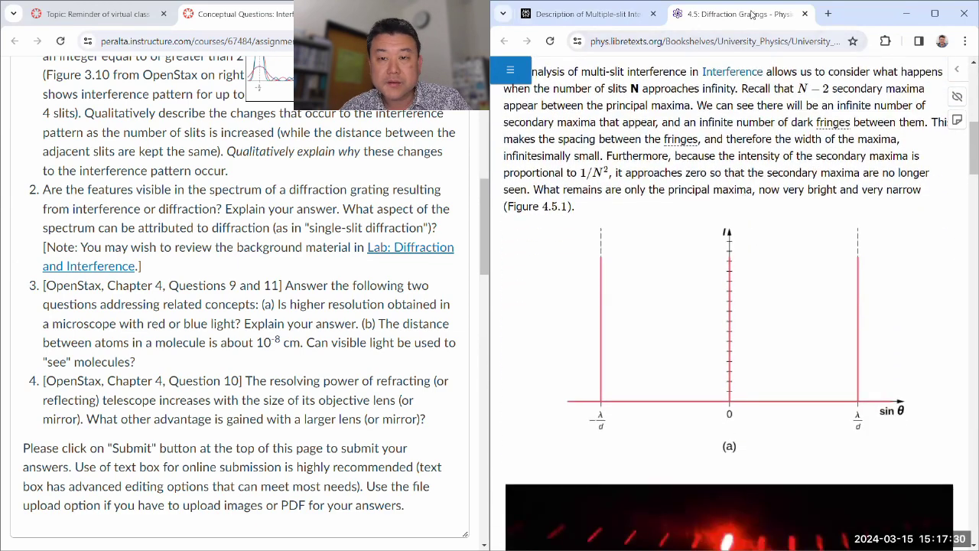
pyautogui.middleClick(754, 17)
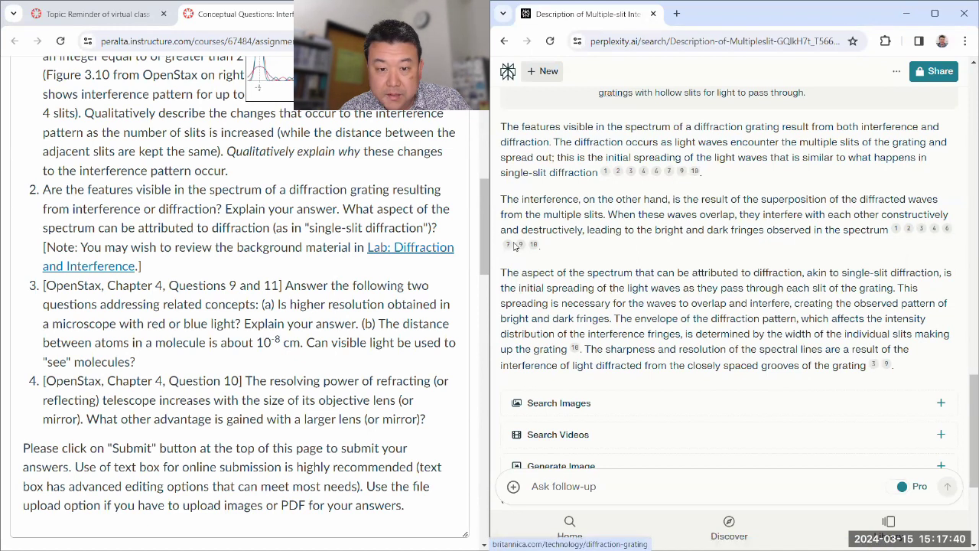
# - Copy question 3's text from "Answer the following two" through "see" molecules into a Perplexity follow-up
pyautogui.scroll(-3, 635, 260)
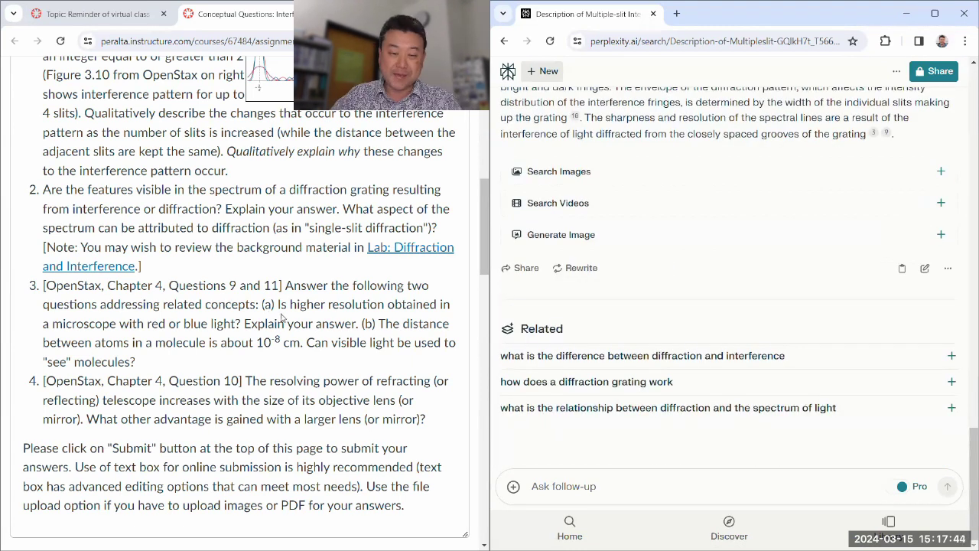
pyautogui.moveTo(288, 287); pyautogui.dragTo(138, 364)
pyautogui.hotkey('ctrl', 'c')
pyautogui.rightClick(320, 325)
pyautogui.click(340, 330)
pyautogui.click(570, 482)
pyautogui.hotkey('ctrl', 'v')
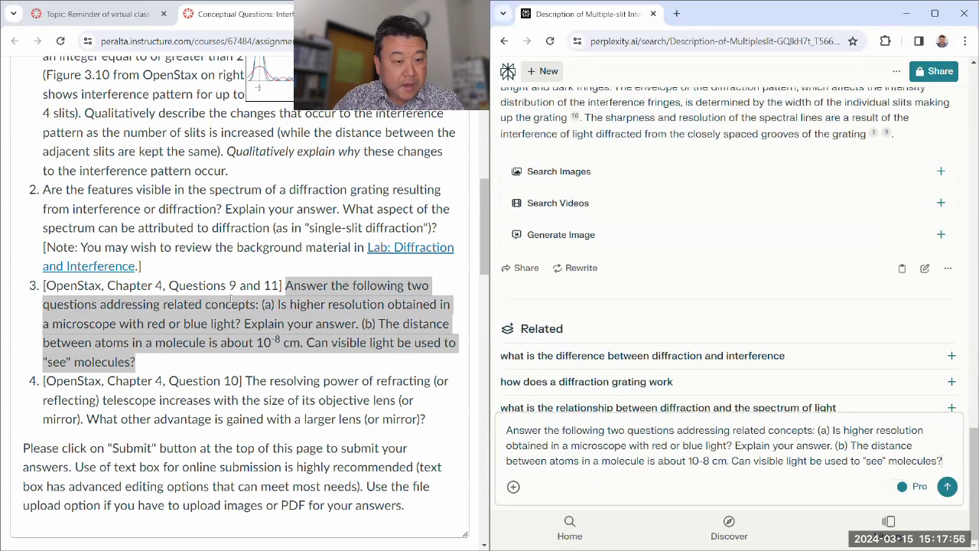
# - Correct the atomic distance in the follow-up to 10^(-8) cm and submit the question
pyautogui.click(699, 461)
pyautogui.write('^(')
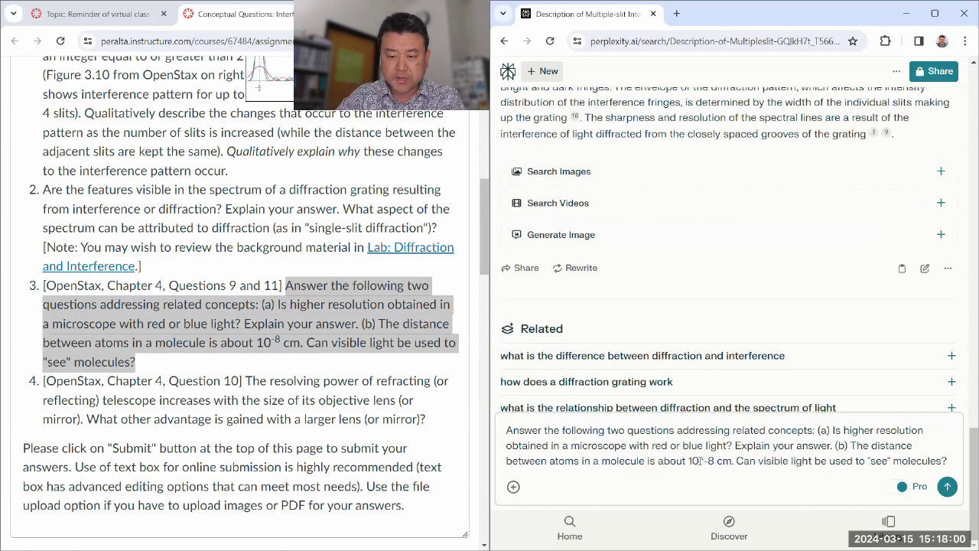
pyautogui.press('Right')
pyautogui.press('Right')
pyautogui.write(')')
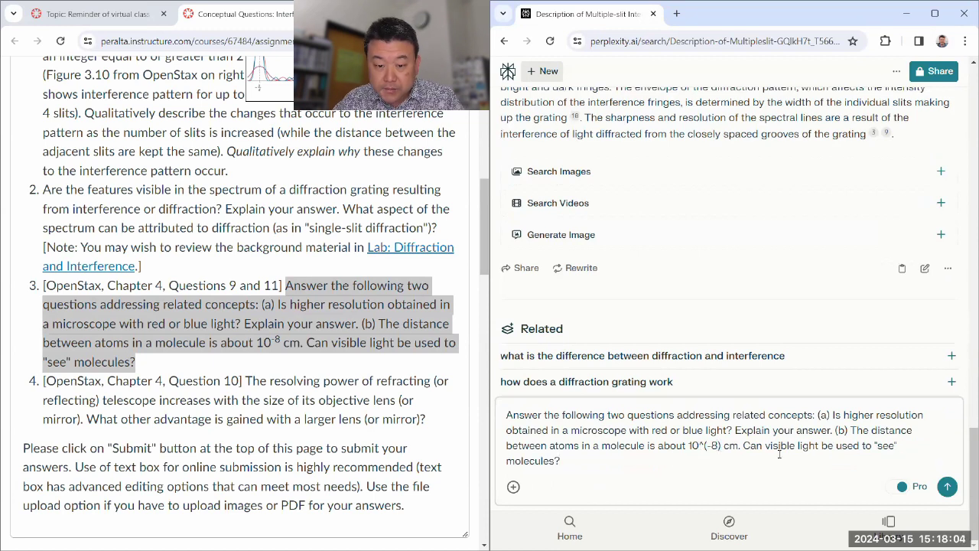
pyautogui.click(947, 486)
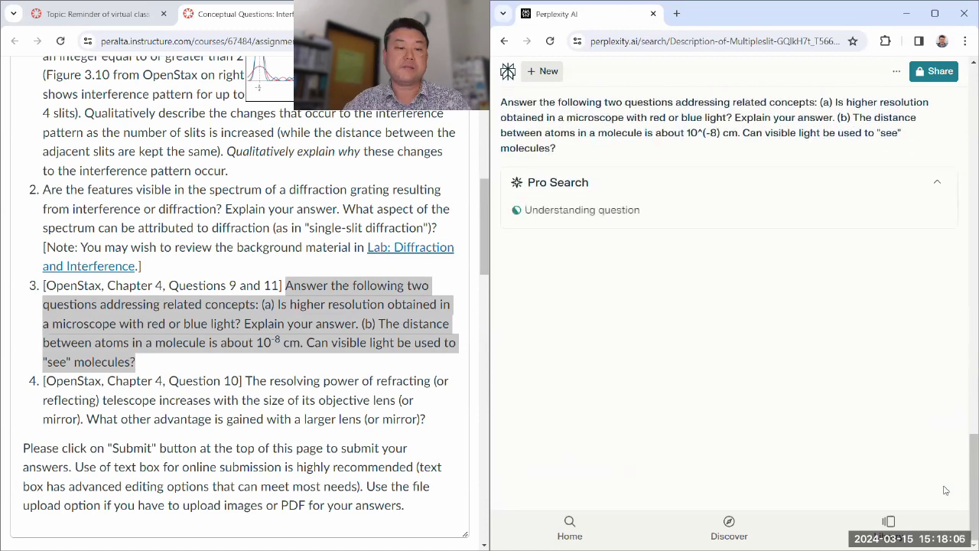
# - Review Perplexity's answers to question 3 on microscope resolution and seeing molecules, highlighting the 0.1 nm distance and electron microscopes
pyautogui.click(269, 308)
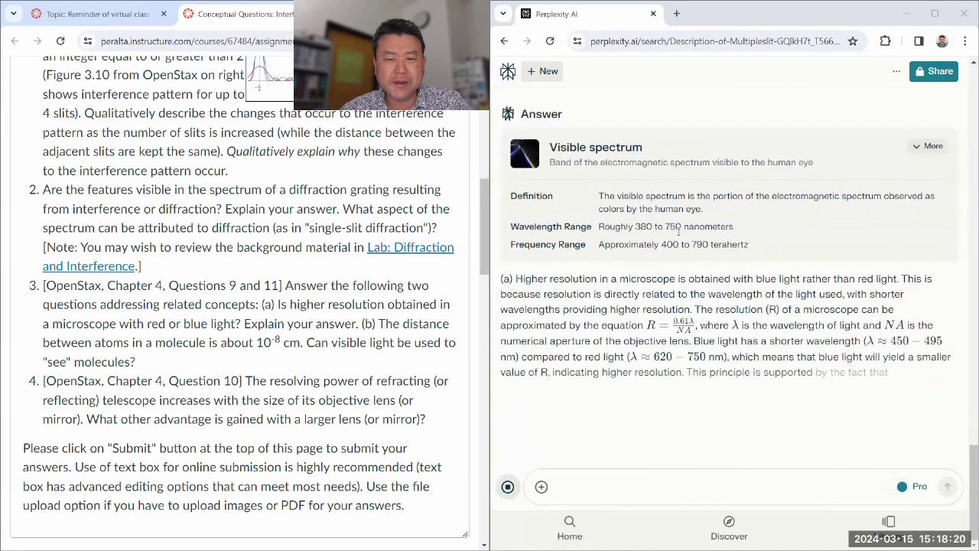
pyautogui.moveTo(285, 285); pyautogui.dragTo(135, 362)
pyautogui.click(334, 325)
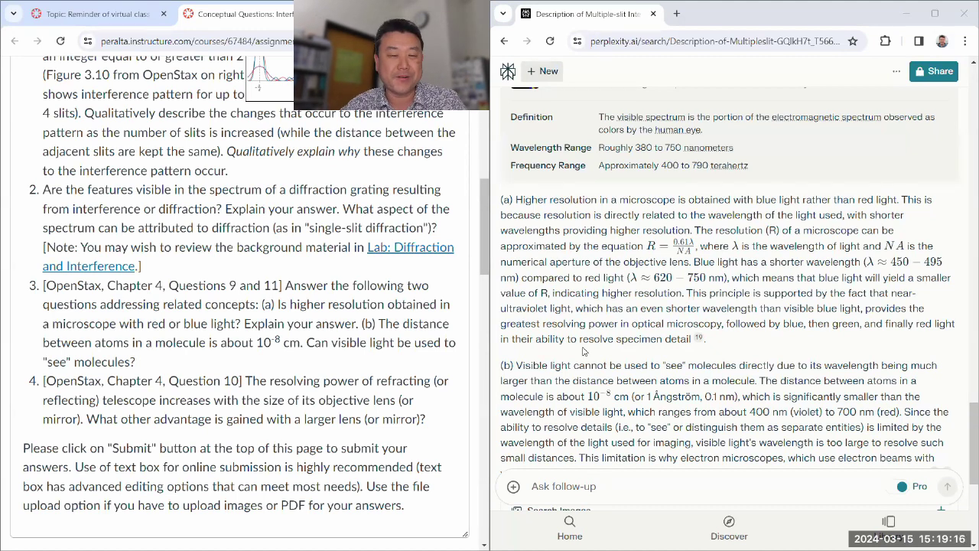
pyautogui.scroll(-2, 650, 329)
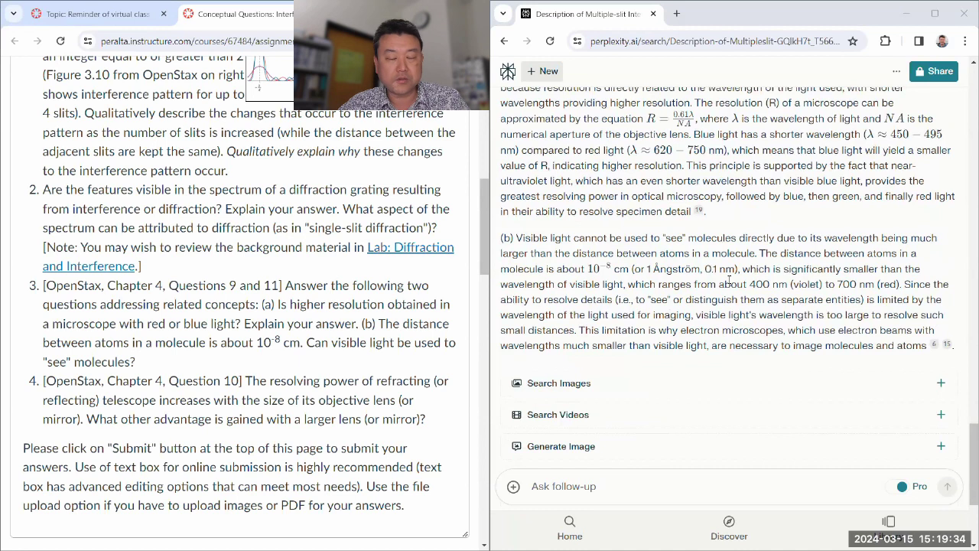
pyautogui.moveTo(741, 269); pyautogui.dragTo(702, 270)
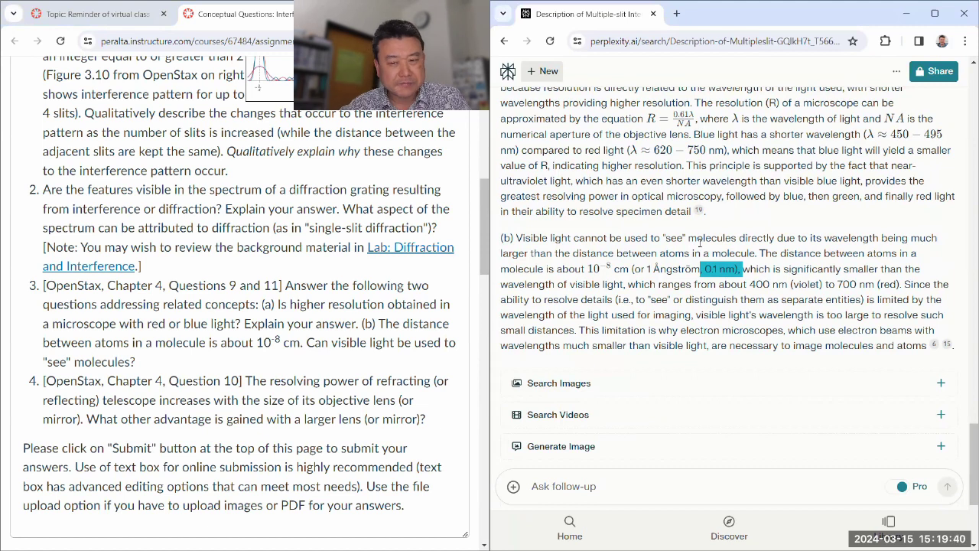
pyautogui.click(710, 264)
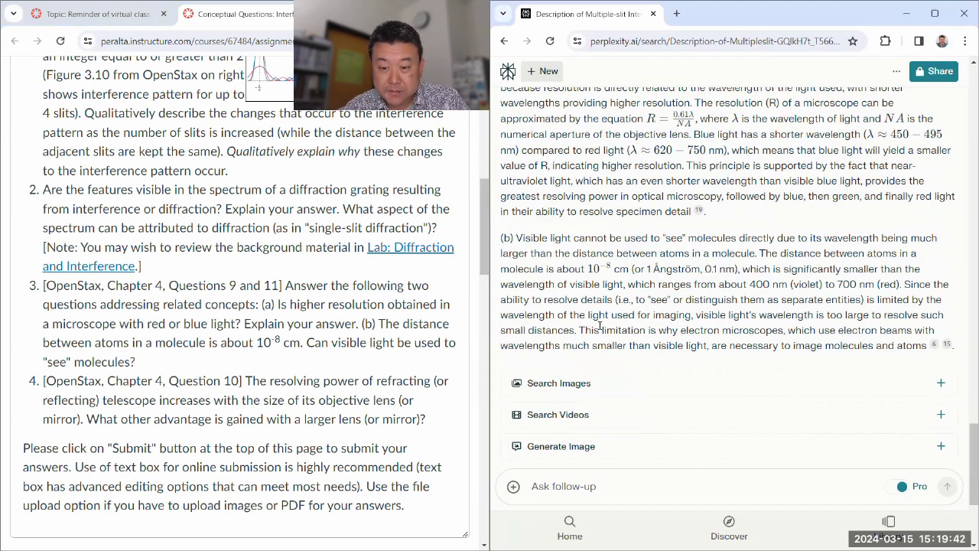
pyautogui.moveTo(666, 331); pyautogui.dragTo(784, 331)
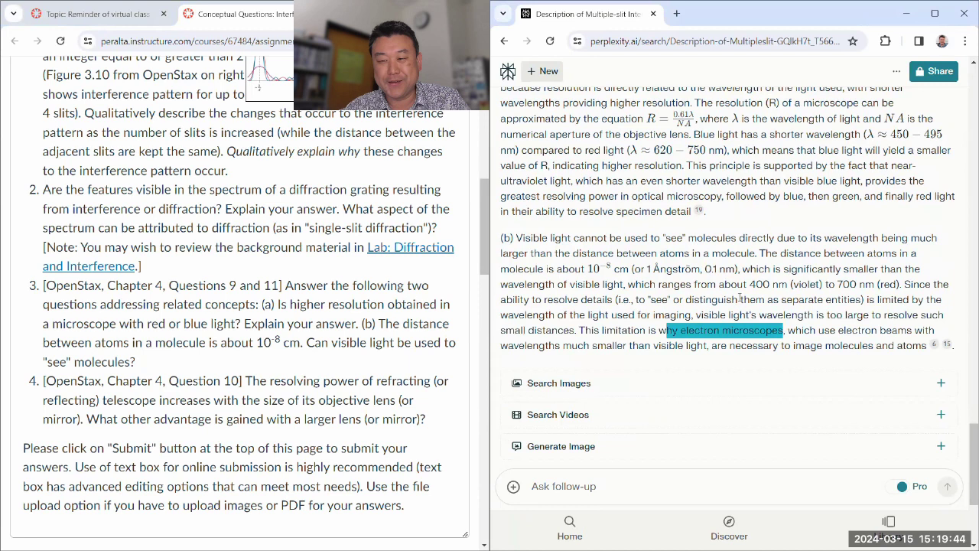
# - Copy question 4's text about telescope resolving power, without its OpenStax reference, and submit it as a Perplexity follow-up
pyautogui.scroll(-1, 265, 339)
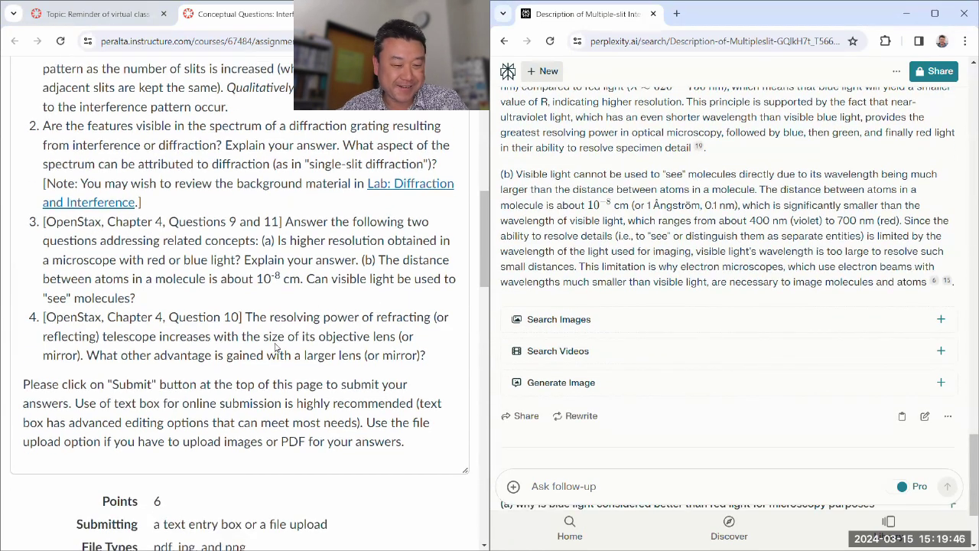
pyautogui.moveTo(246, 319); pyautogui.dragTo(439, 355)
pyautogui.hotkey('ctrl', 'c')
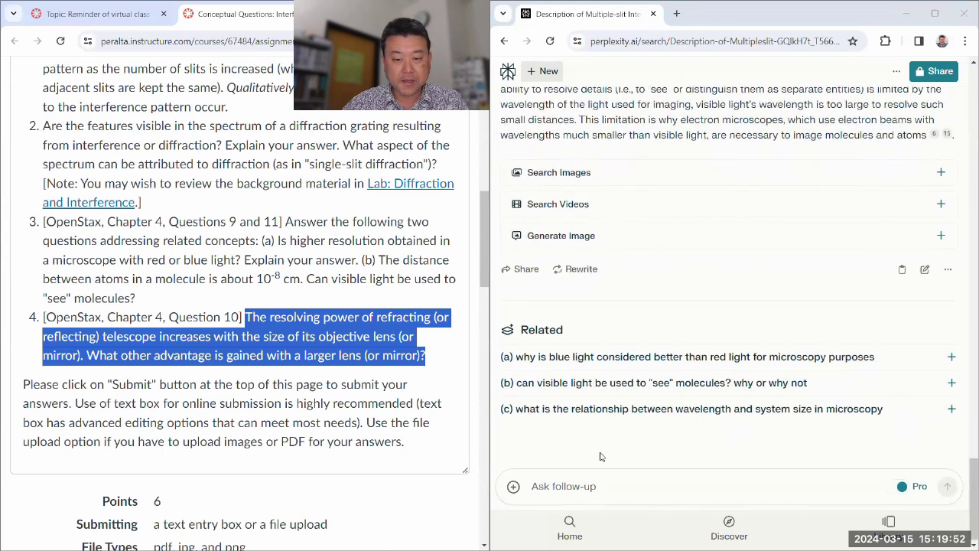
pyautogui.click(572, 487)
pyautogui.hotkey('ctrl', 'v')
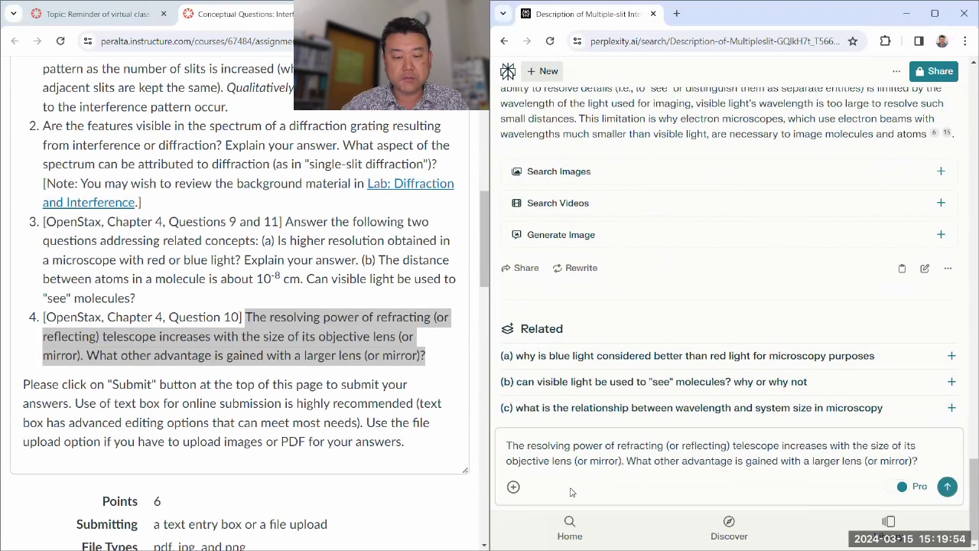
pyautogui.click(947, 487)
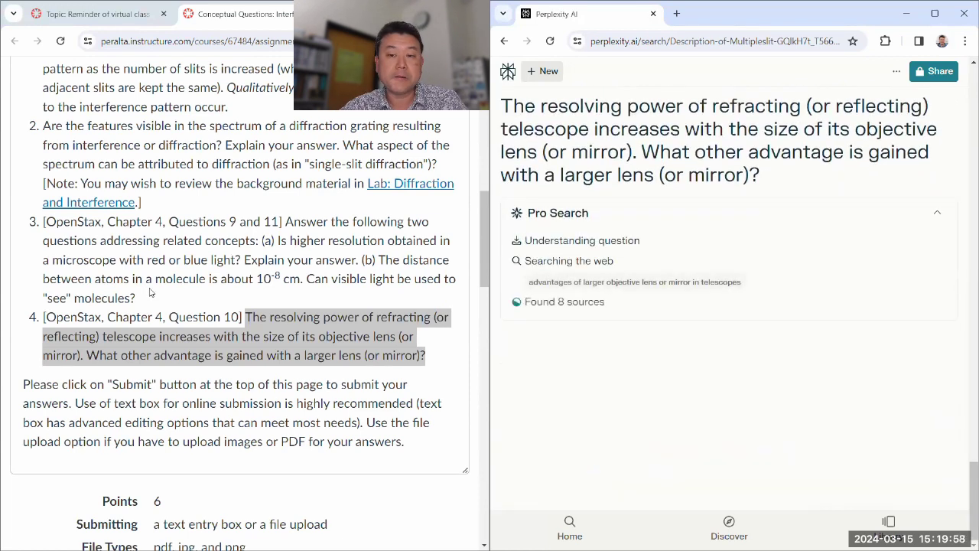
# - Examine Perplexity's answer to question 4, highlighting its resolving-power explanation and the phrase "increased light-gathering power"
pyautogui.click(89, 355)
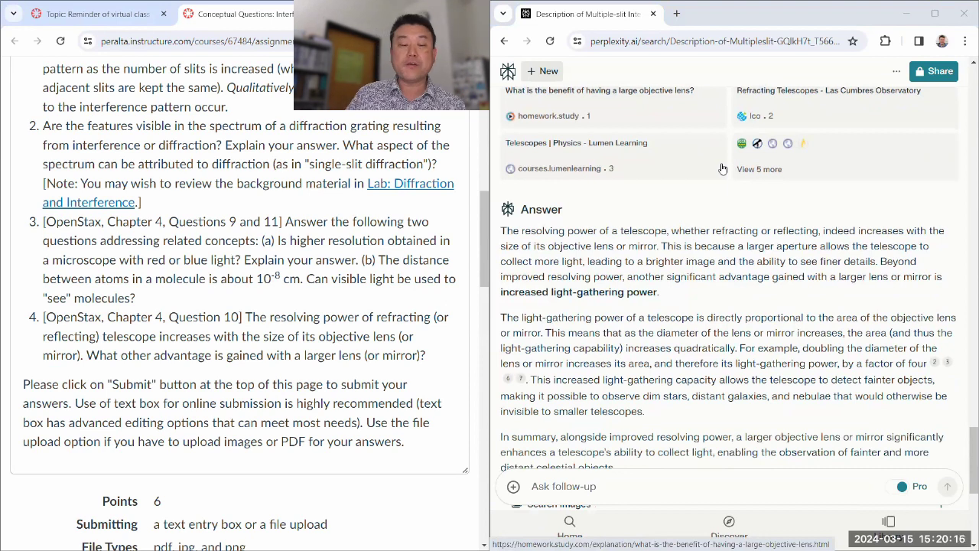
pyautogui.moveTo(269, 316); pyautogui.dragTo(365, 320)
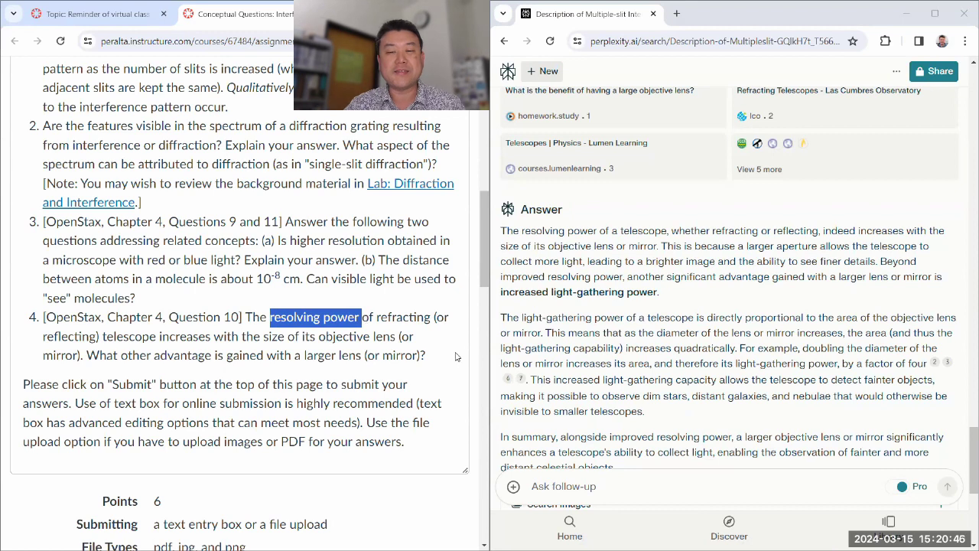
pyautogui.click(694, 258)
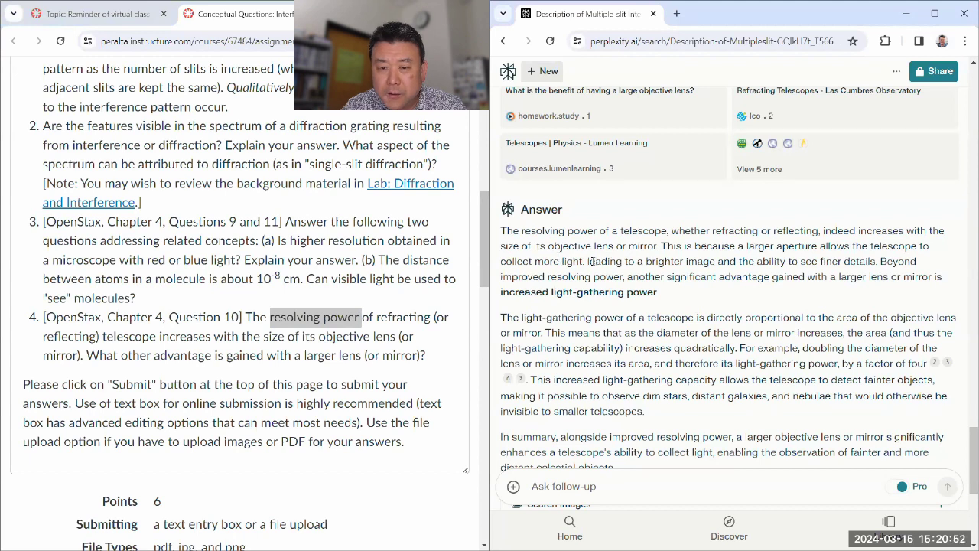
pyautogui.moveTo(586, 261); pyautogui.dragTo(877, 261)
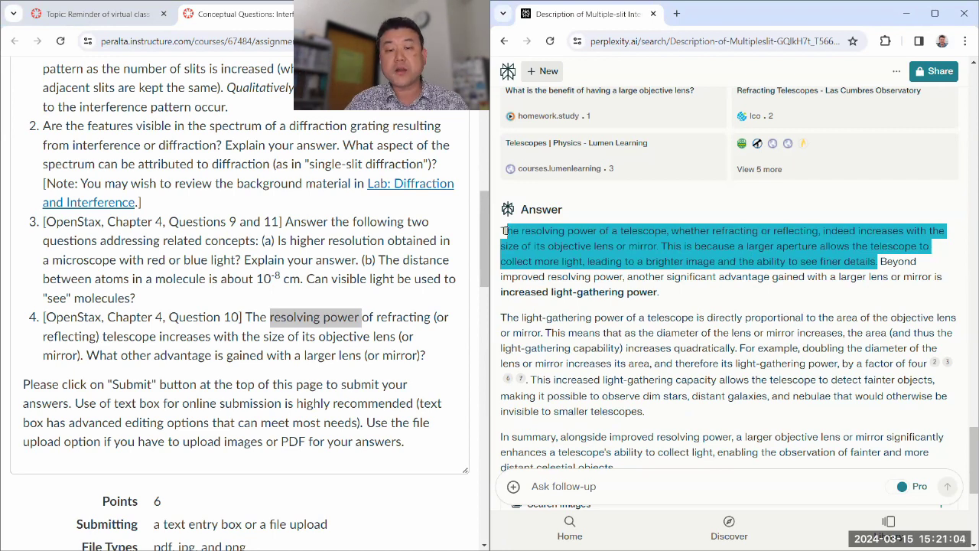
pyautogui.click(505, 229)
pyautogui.moveTo(503, 231); pyautogui.dragTo(878, 261)
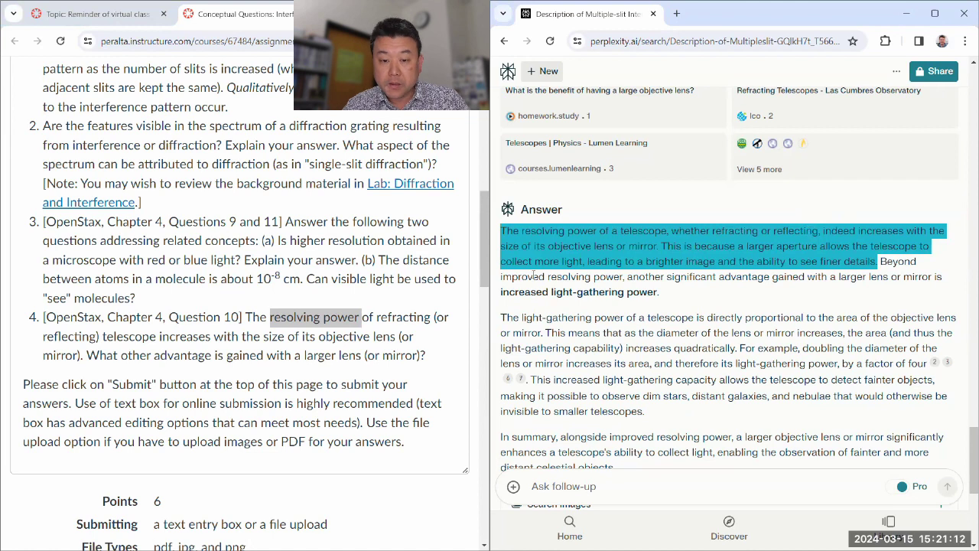
pyautogui.click(502, 294)
pyautogui.moveTo(539, 293); pyautogui.dragTo(680, 296)
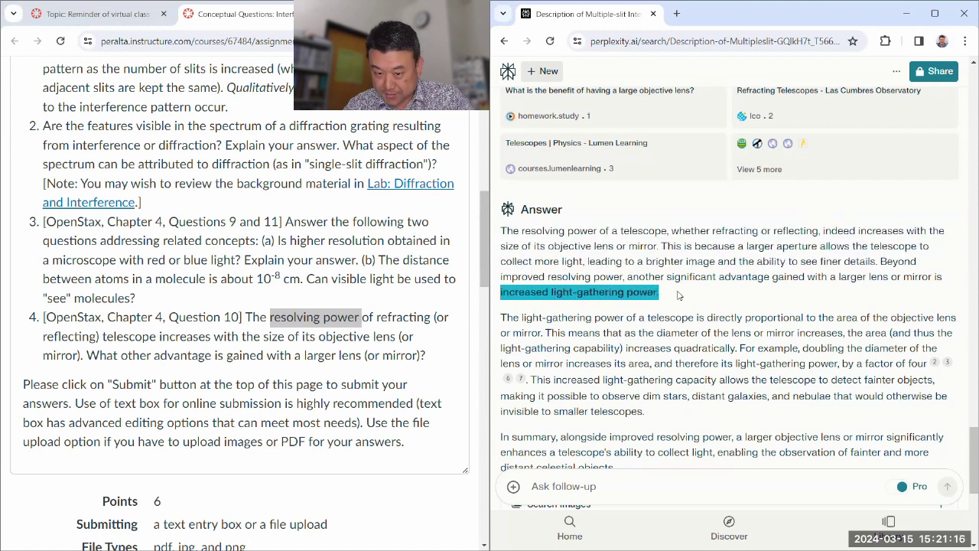
pyautogui.moveTo(878, 262); pyautogui.dragTo(496, 241)
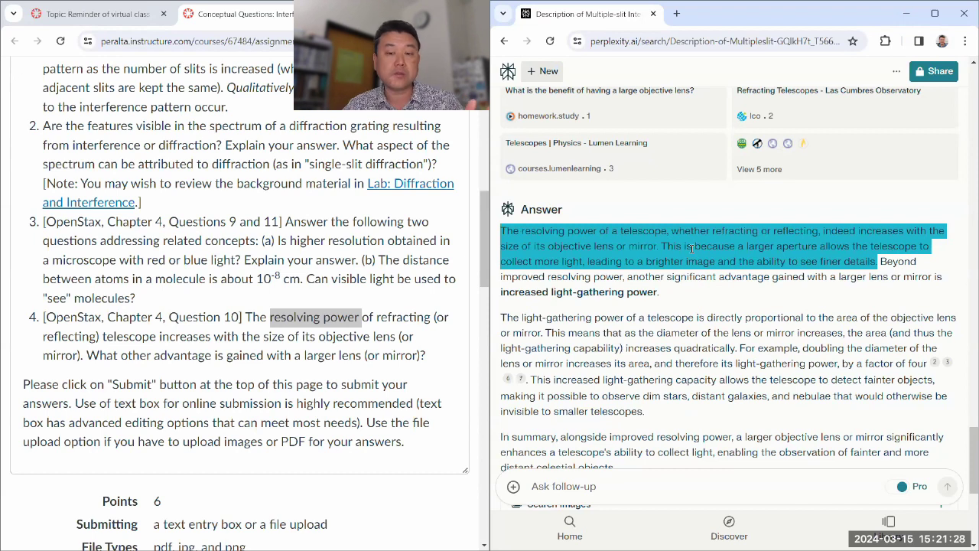
pyautogui.scroll(-1, 689, 248)
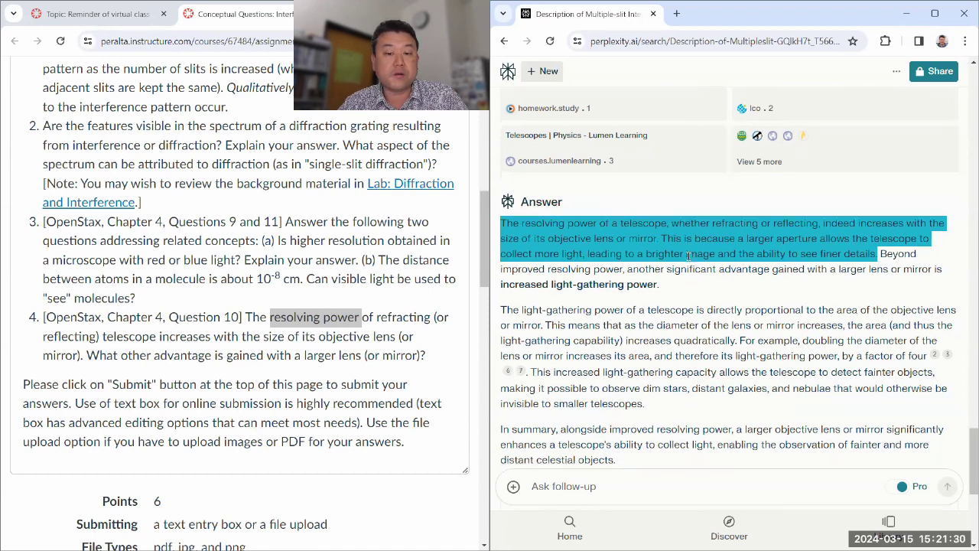
# - Review the light-gathering explanation and summary in question 4's answer, re-highlight its opening two sentences on resolving power, and return to the Canvas assignment's questions
pyautogui.scroll(-1, 689, 251)
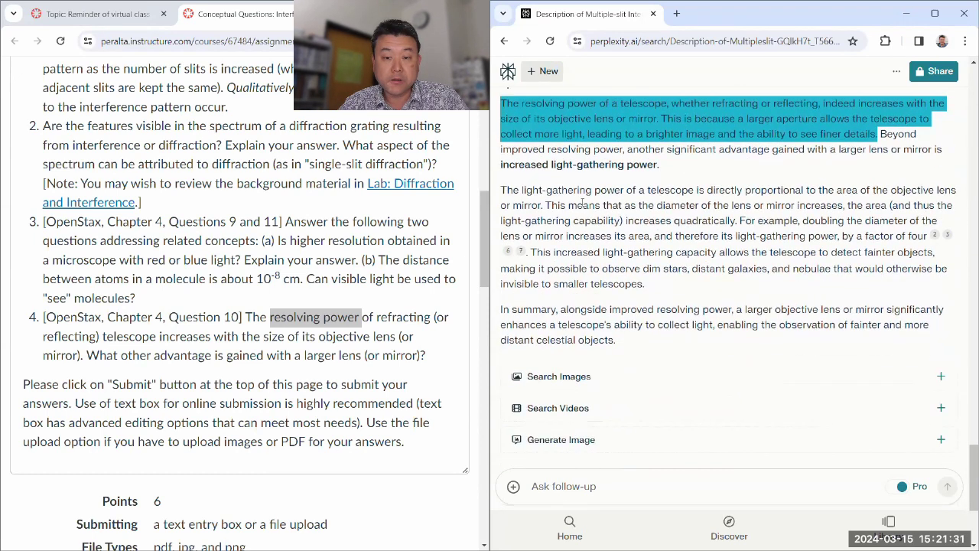
pyautogui.click(525, 190)
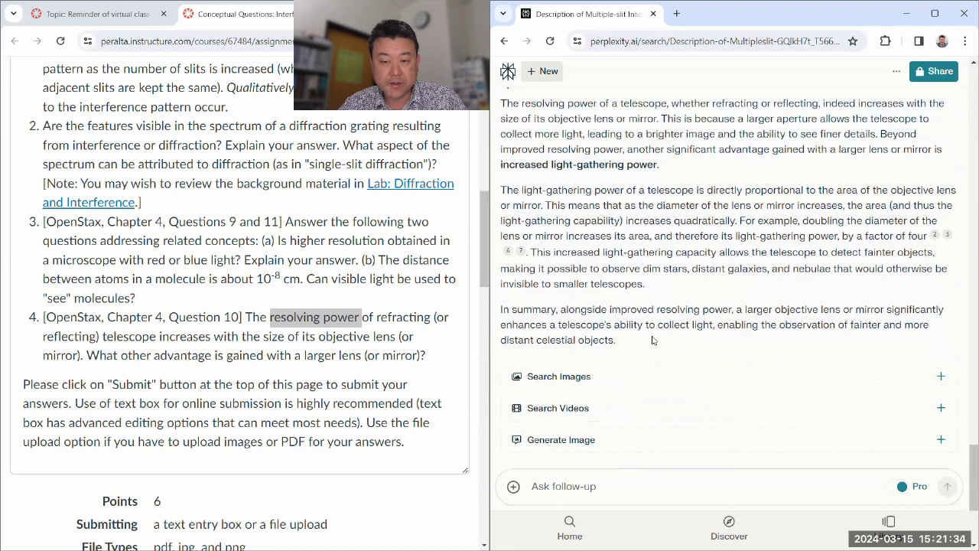
pyautogui.scroll(1, 652, 340)
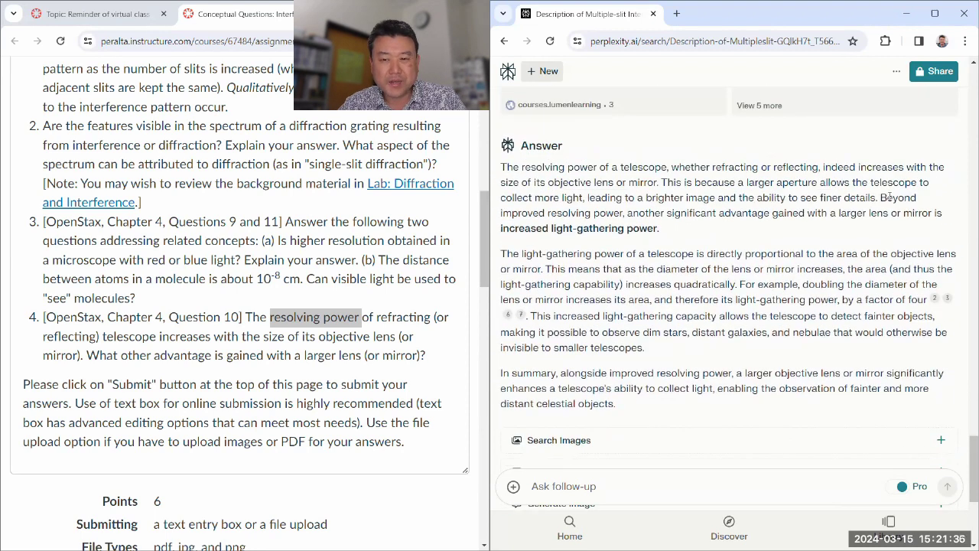
pyautogui.moveTo(877, 197); pyautogui.dragTo(483, 168)
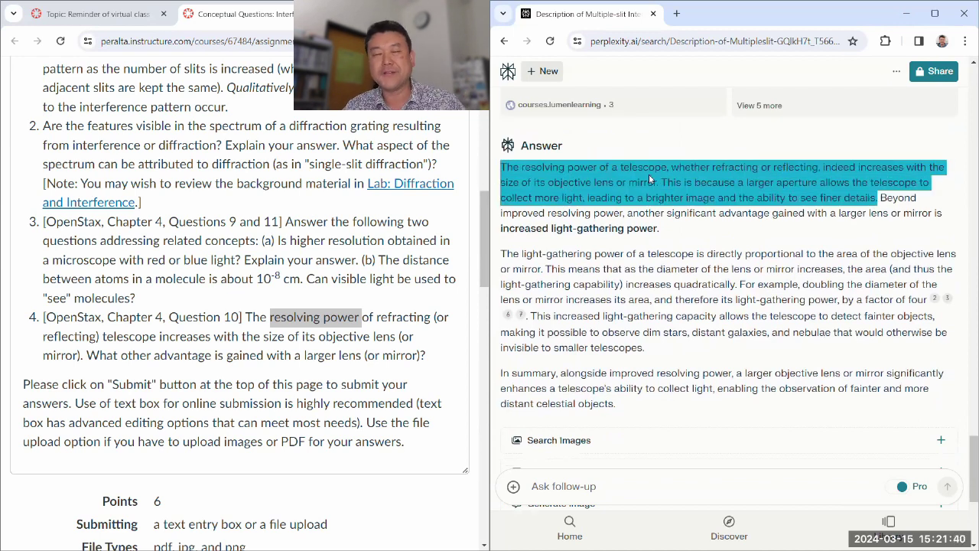
pyautogui.click(711, 235)
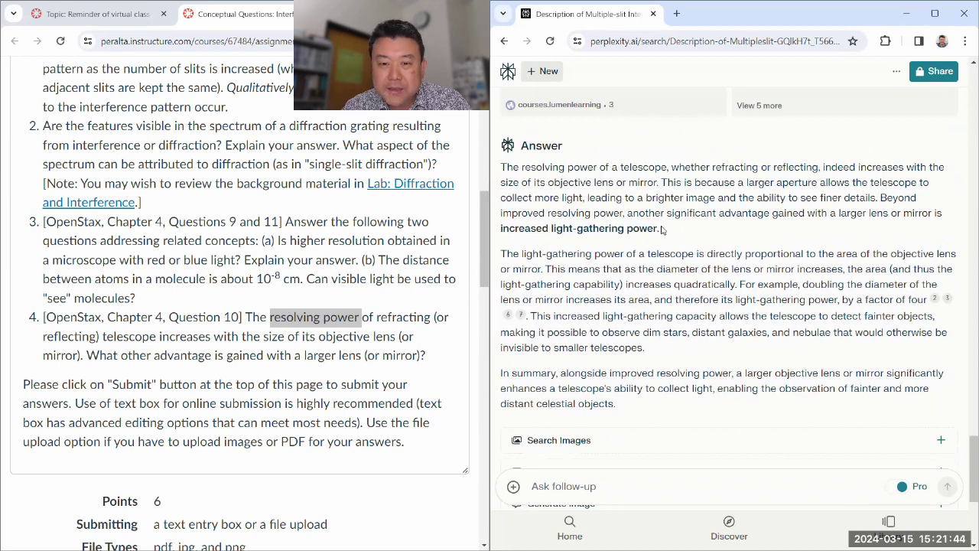
pyautogui.scroll(-3, 655, 225)
pyautogui.scroll(2, 655, 225)
pyautogui.click(174, 330)
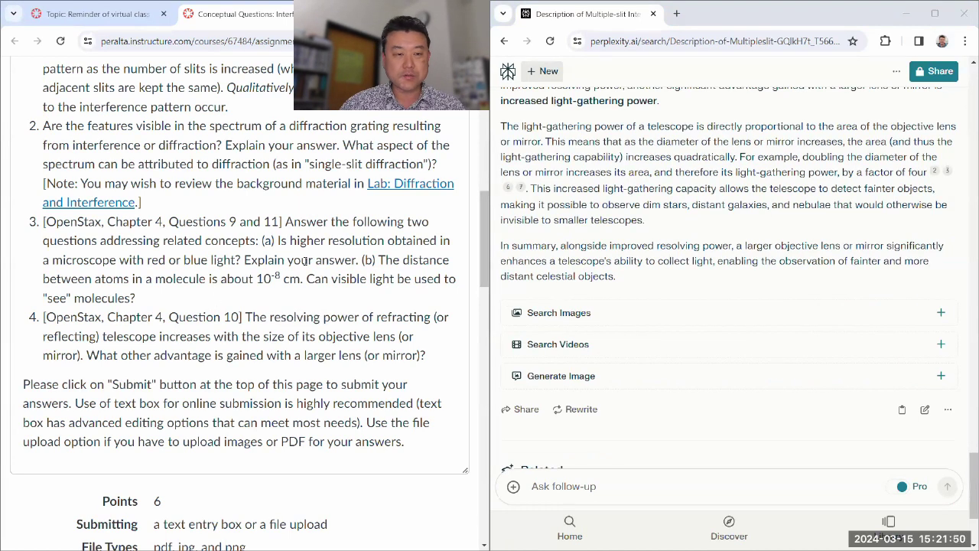
pyautogui.scroll(-1, 297, 353)
pyautogui.scroll(3, 291, 337)
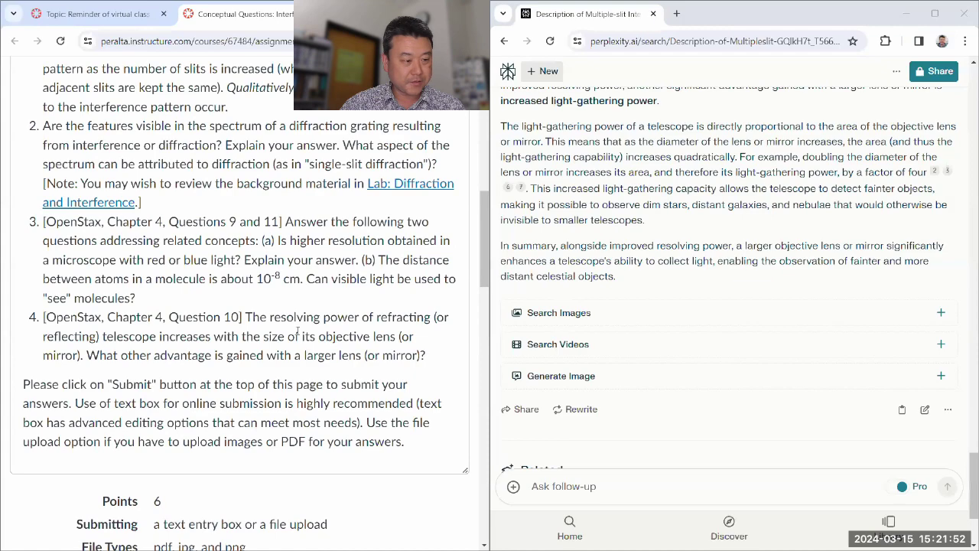